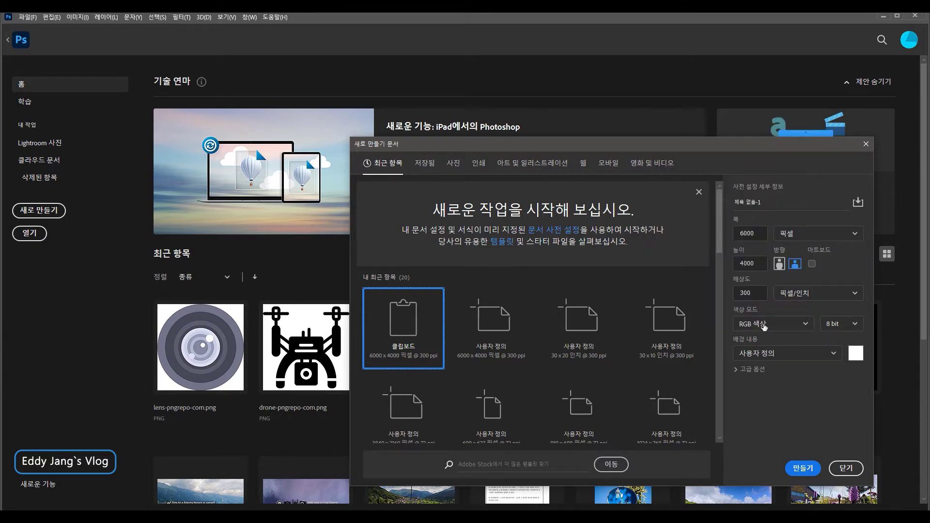
# Create a new 6000 × 4000 pixel RGB document at 300 pixels/inch with a white background
pyautogui.click(762, 235)
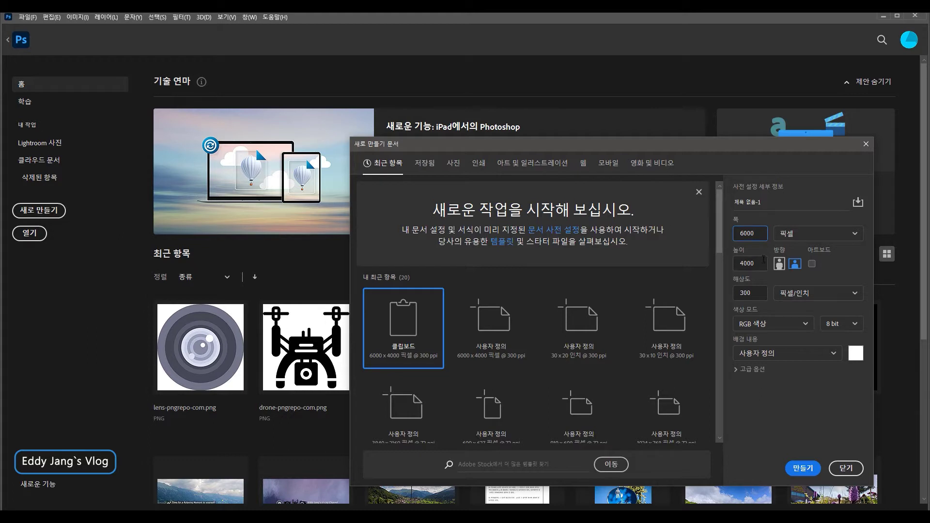
pyautogui.press('Tab')
pyautogui.click(762, 295)
pyautogui.click(803, 468)
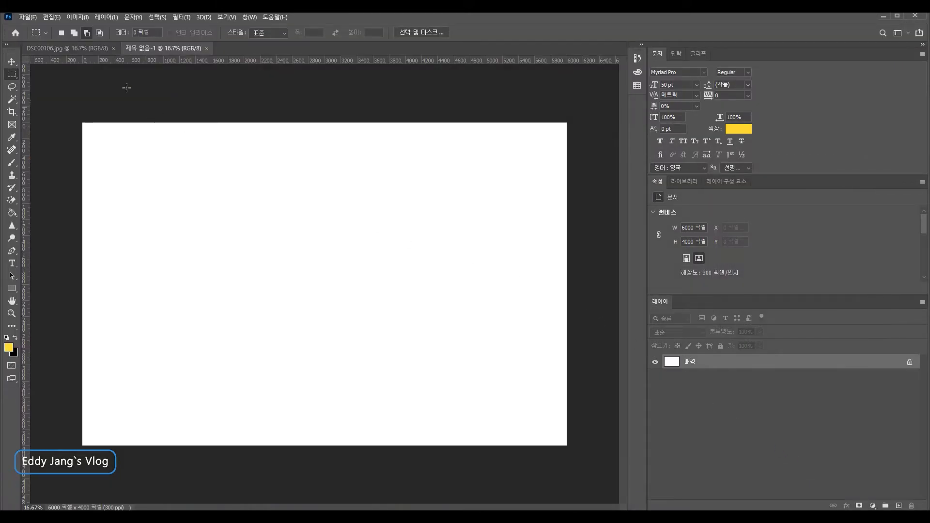
# Copy the entire DSC00106.jpg photo into the new untitled document as its own layer, filling the canvas
pyautogui.click(71, 47)
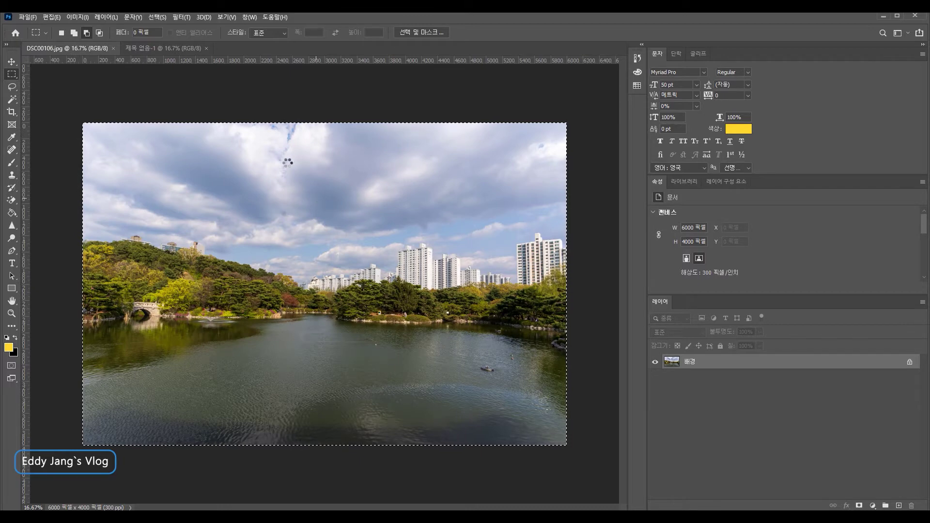
pyautogui.moveTo(166, 48); pyautogui.dragTo(277, 188)
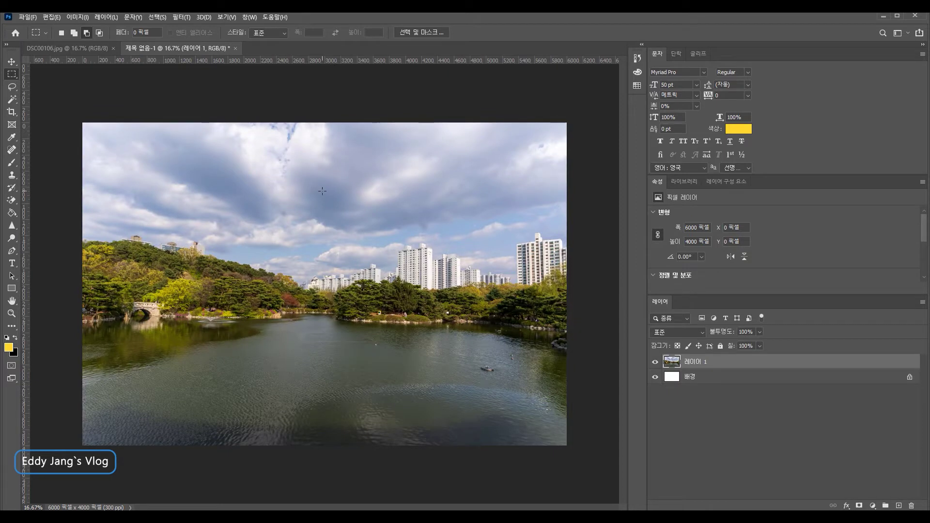
pyautogui.click(12, 62)
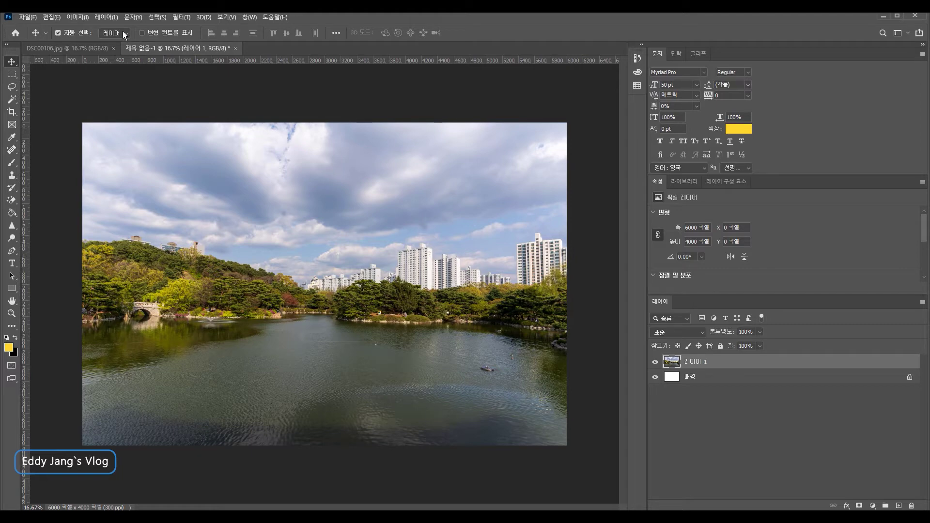
# Add a new guide layout with 3 columns and 2 rows, setting both the column and row gutters to 0
pyautogui.click(223, 18)
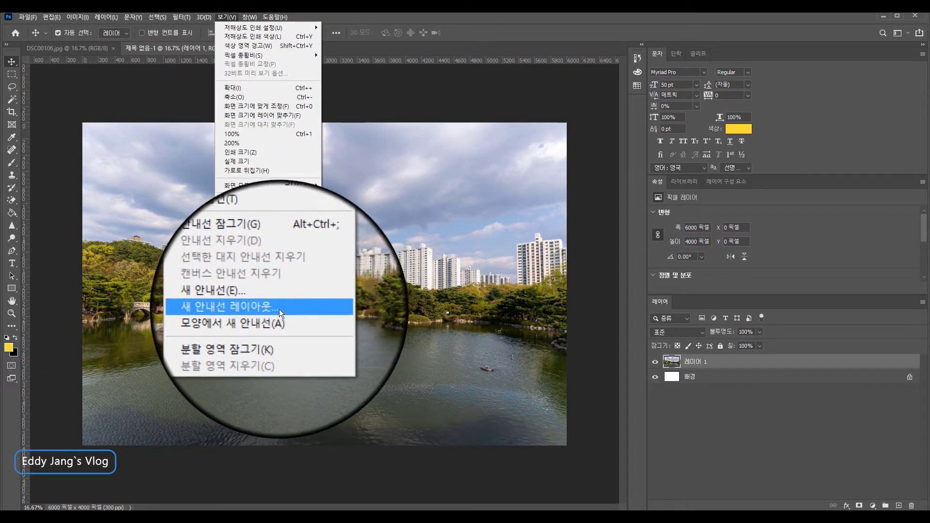
pyautogui.click(284, 310)
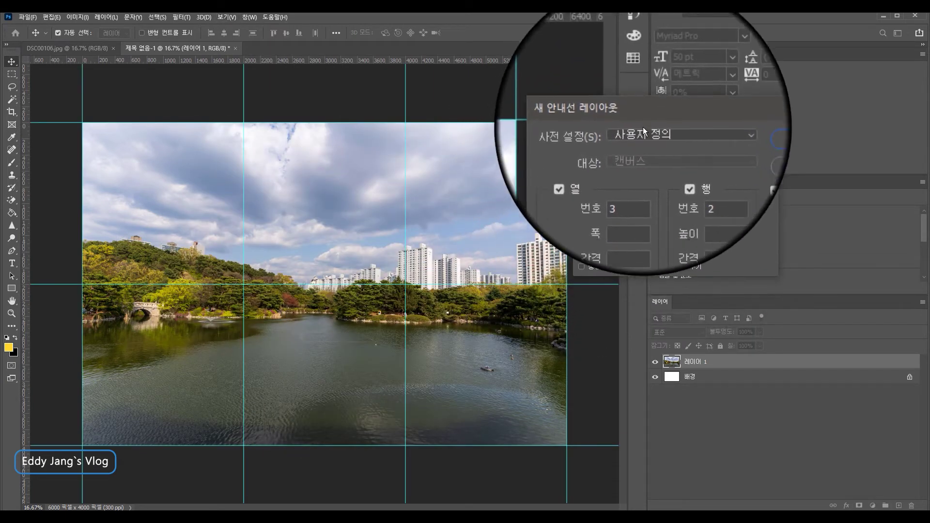
pyautogui.click(624, 179)
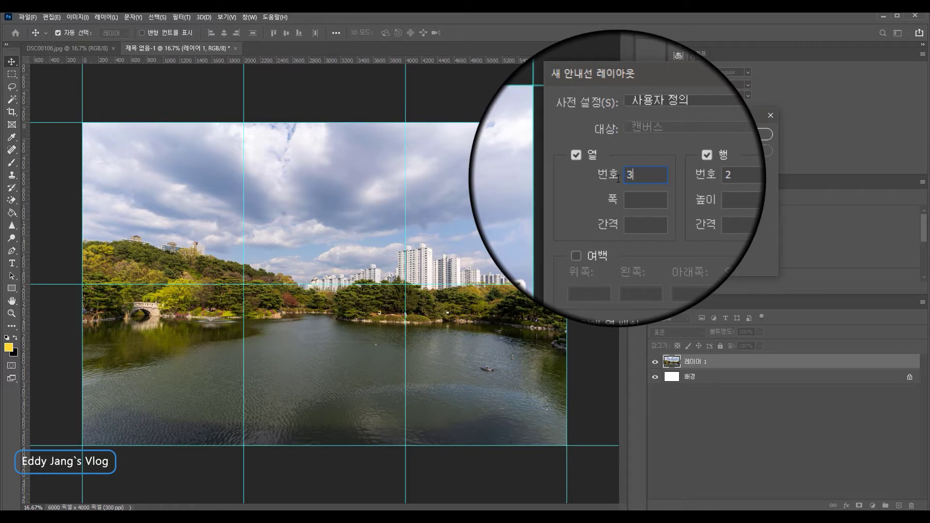
pyautogui.click(683, 177)
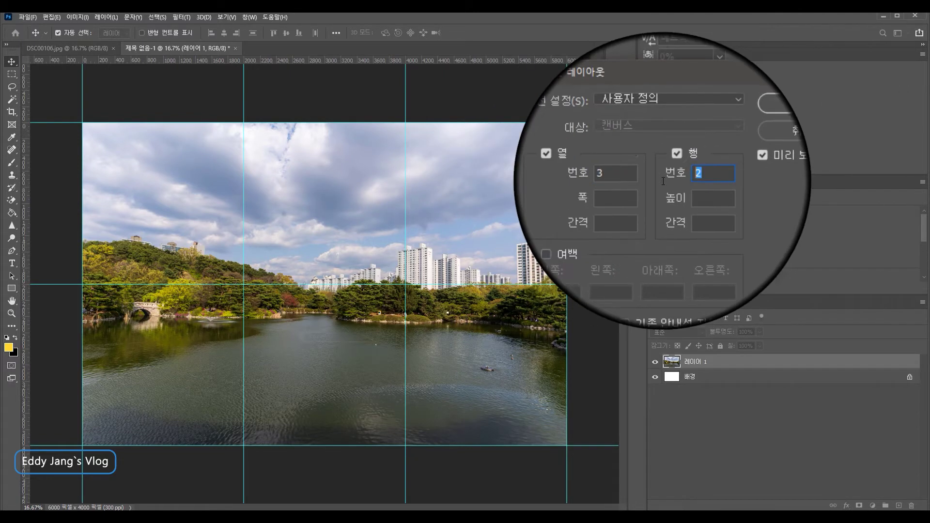
pyautogui.click(630, 207)
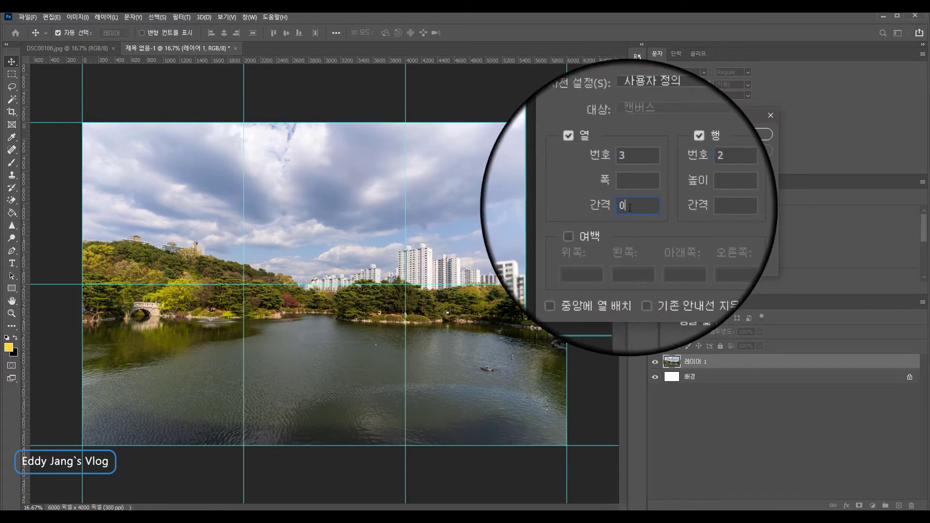
pyautogui.write('0')
pyautogui.click(691, 207)
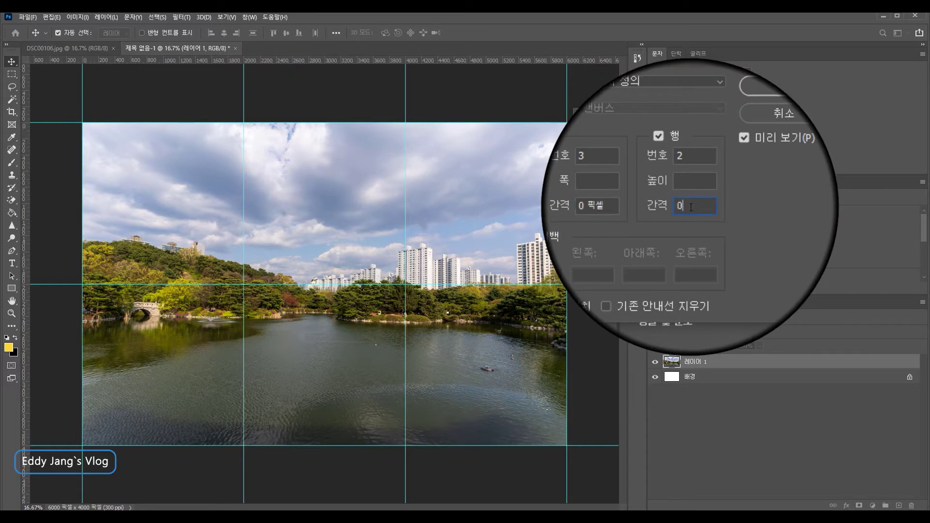
pyautogui.write('0')
pyautogui.click(744, 136)
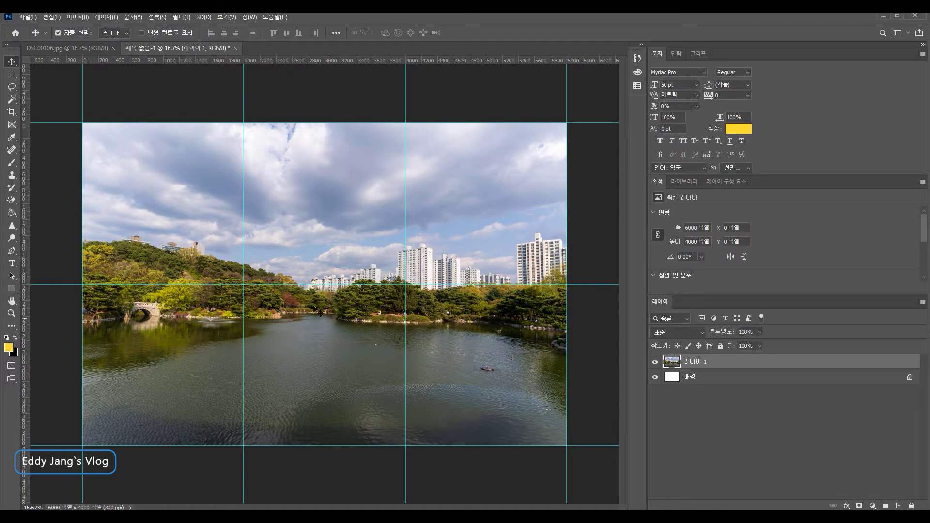
# Marquee-select the photo's upper-left 2000 × 2000 pixel guide cell and copy it to a new layer
pyautogui.click(14, 77)
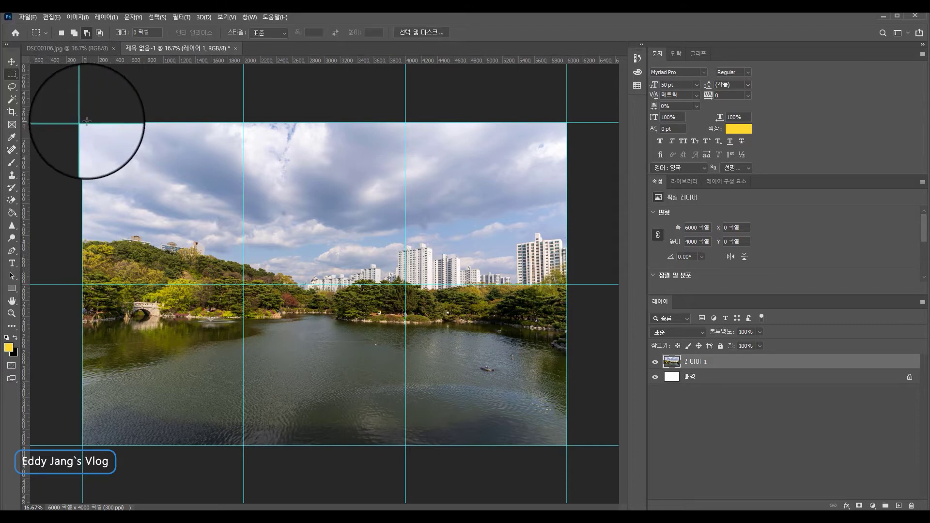
pyautogui.moveTo(82, 123); pyautogui.dragTo(244, 284)
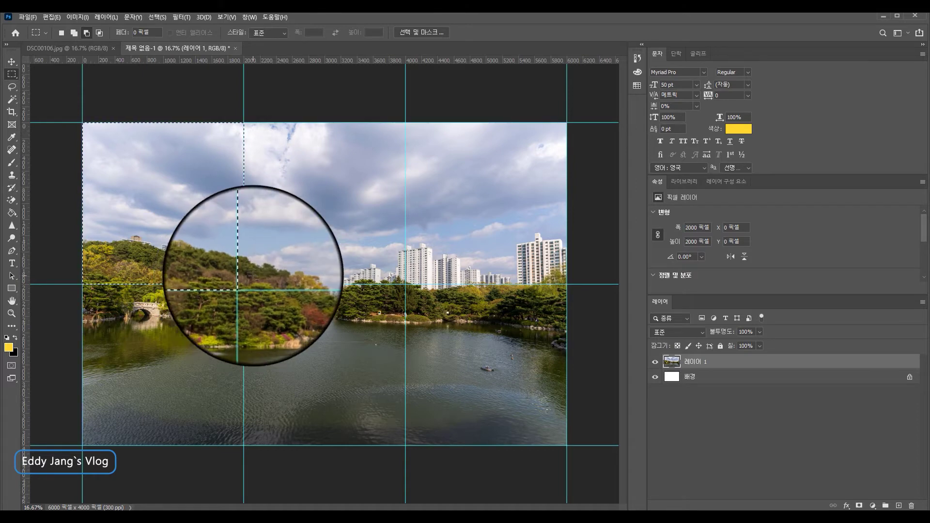
pyautogui.rightClick(197, 198)
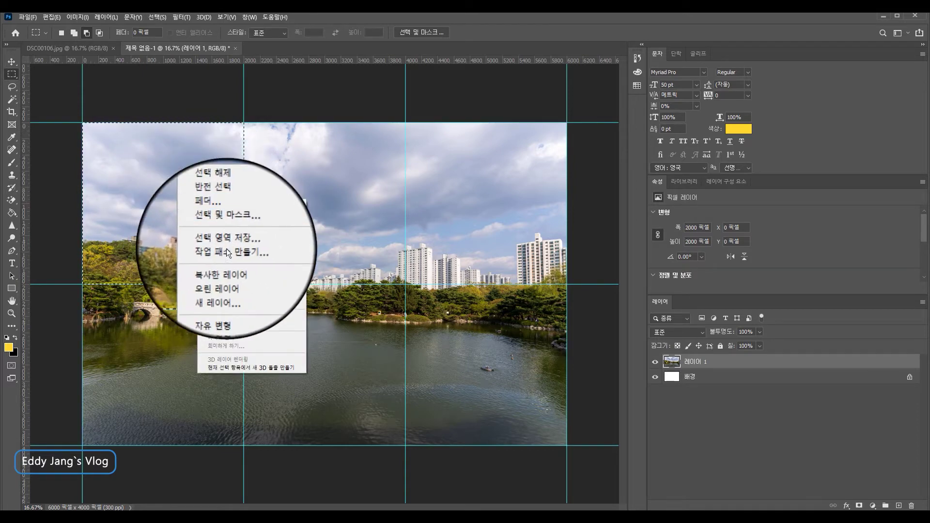
pyautogui.click(234, 264)
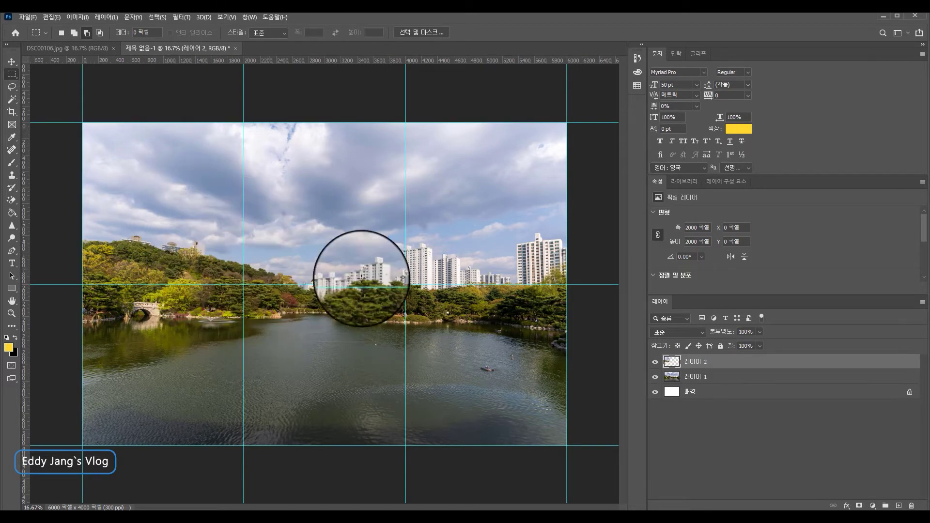
# From the full photo layer (레이어 1), select the upper-middle guide cell and copy it to a new layer
pyautogui.click(698, 378)
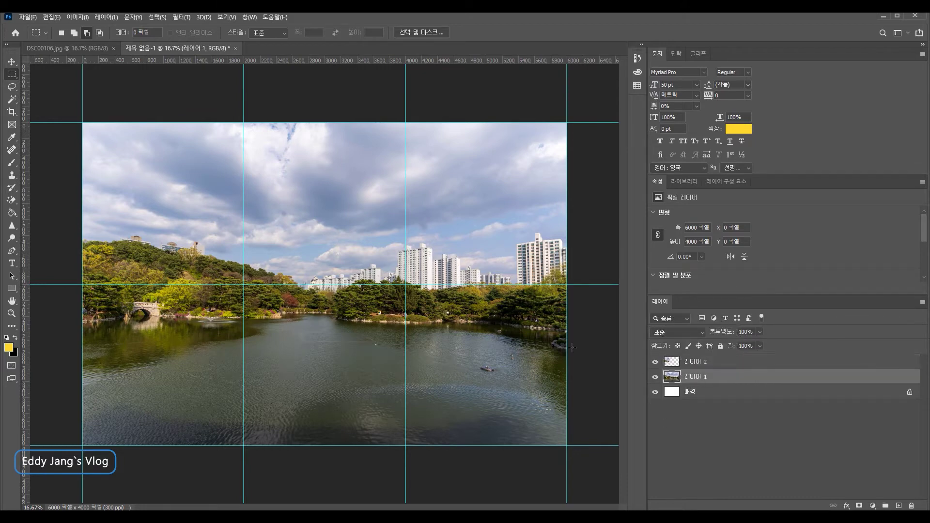
pyautogui.moveTo(243, 122); pyautogui.dragTo(406, 284)
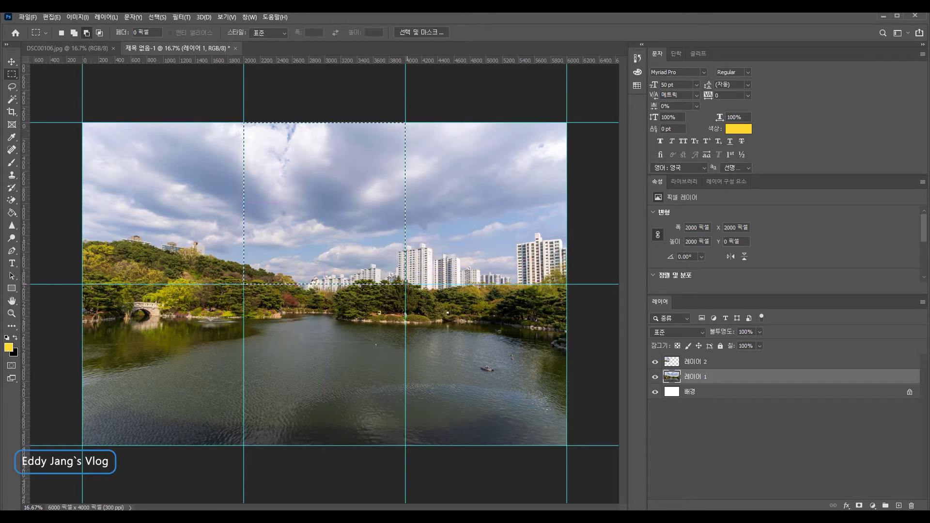
pyautogui.rightClick(400, 237)
pyautogui.rightClick(376, 237)
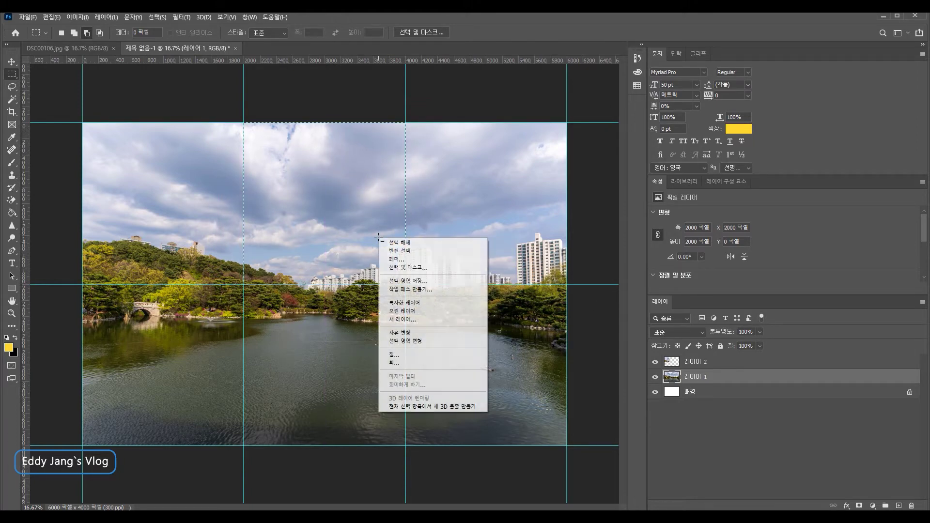
pyautogui.click(431, 303)
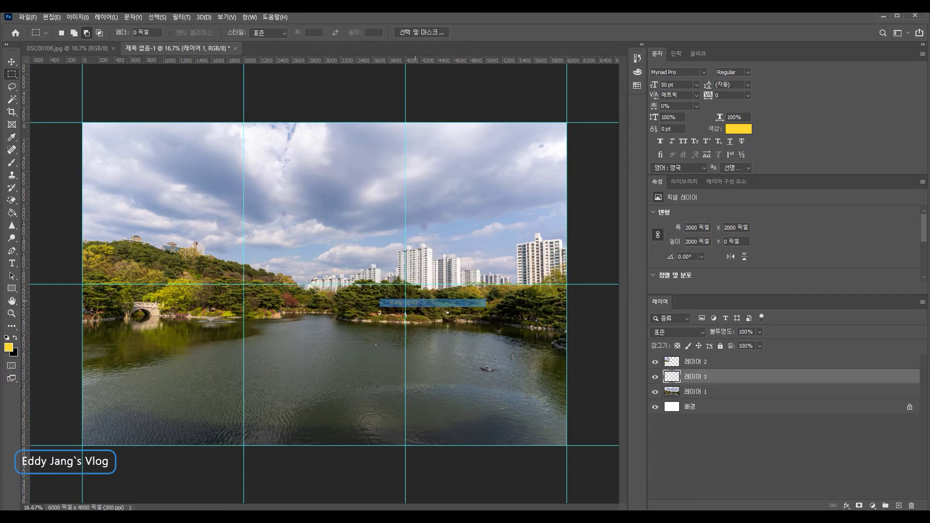
# From the full photo layer, select the upper-right guide cell and copy it to a new layer
pyautogui.click(703, 392)
pyautogui.moveTo(406, 123); pyautogui.dragTo(567, 284)
pyautogui.rightClick(526, 231)
pyautogui.click(567, 296)
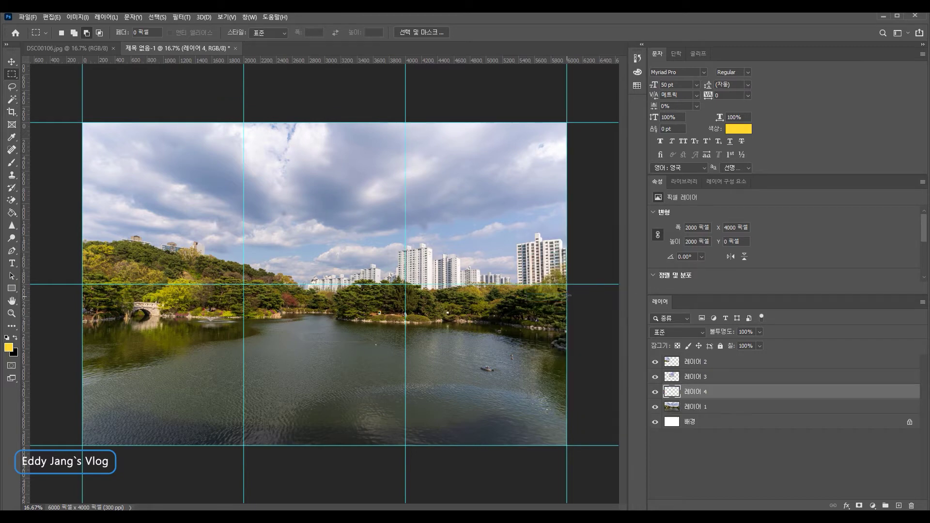
# From the full photo layer, select the lower-left guide cell and copy it to a new layer
pyautogui.click(693, 407)
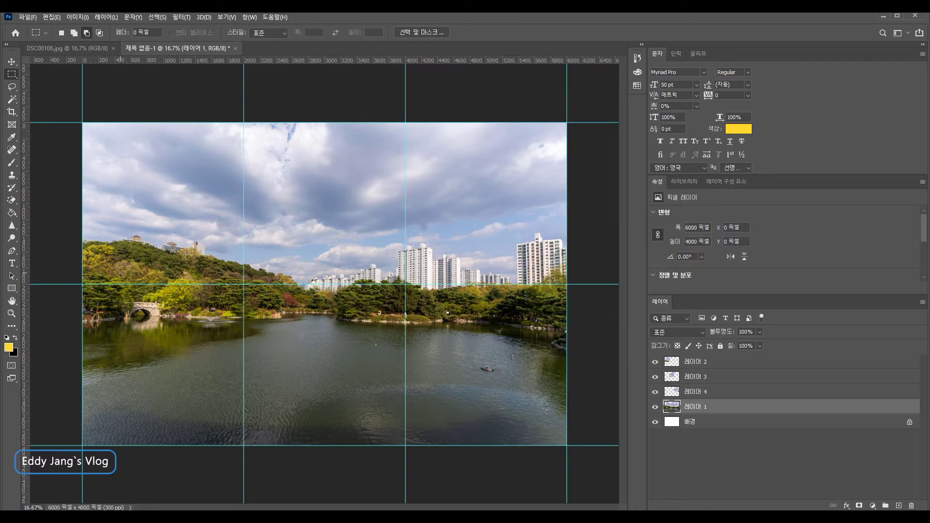
pyautogui.moveTo(82, 285); pyautogui.dragTo(243, 445)
pyautogui.rightClick(213, 352)
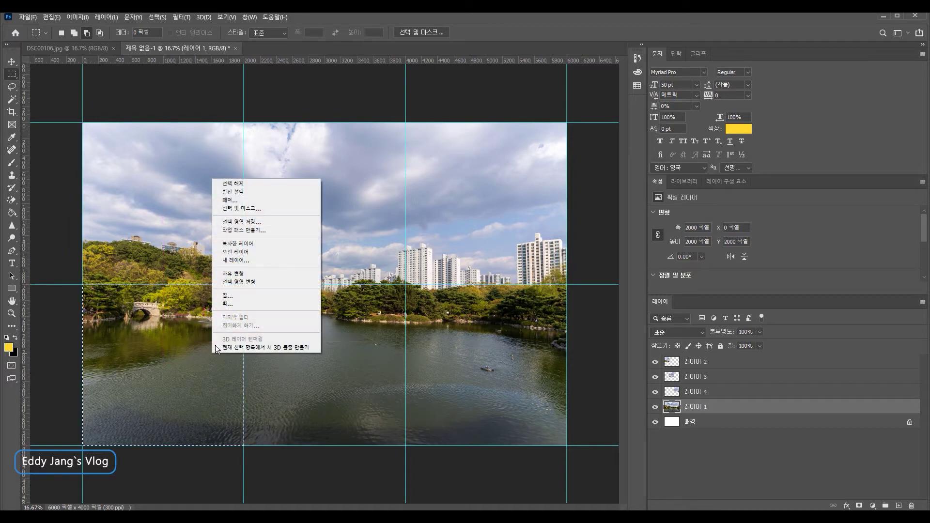
pyautogui.click(248, 244)
# Select the lower-middle guide cell and copy it from the full photo layer (레이어 1) to a new layer
pyautogui.moveTo(243, 285); pyautogui.dragTo(404, 444)
pyautogui.rightClick(375, 171)
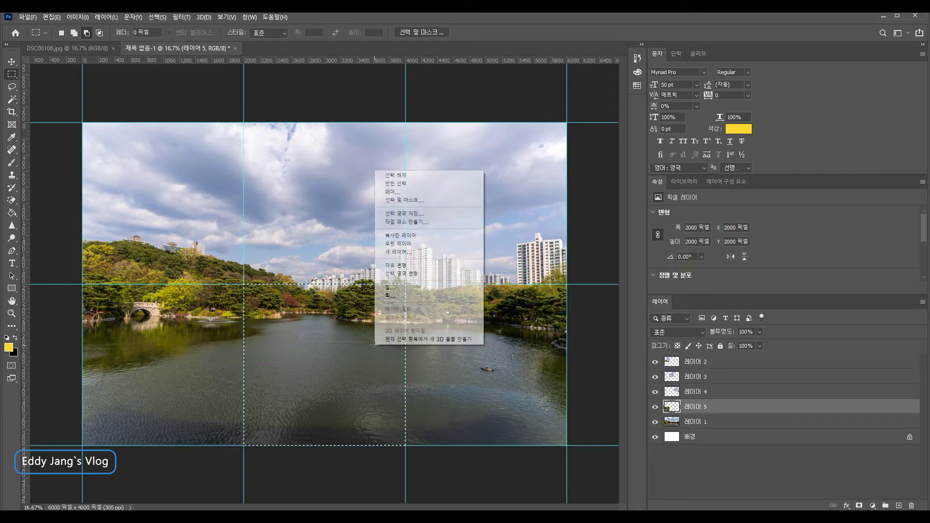
pyautogui.click(426, 235)
pyautogui.press('Return')
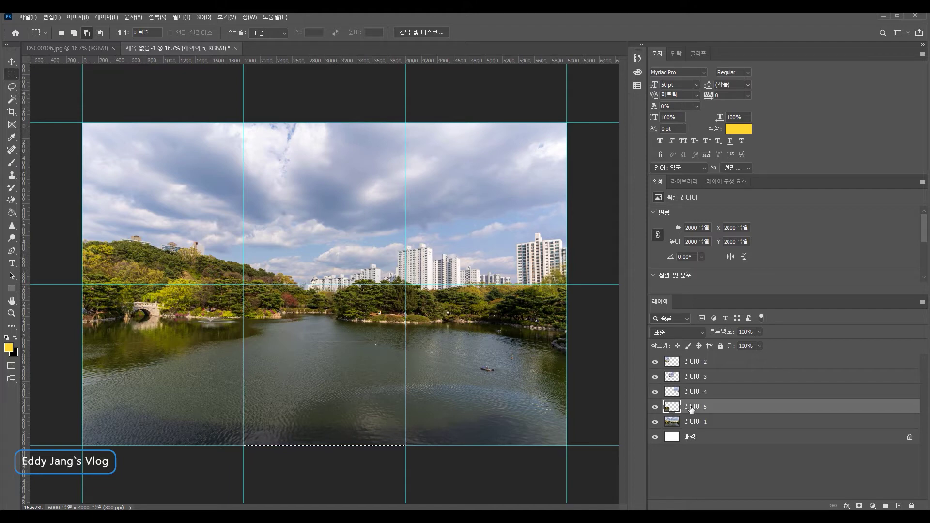
pyautogui.rightClick(322, 321)
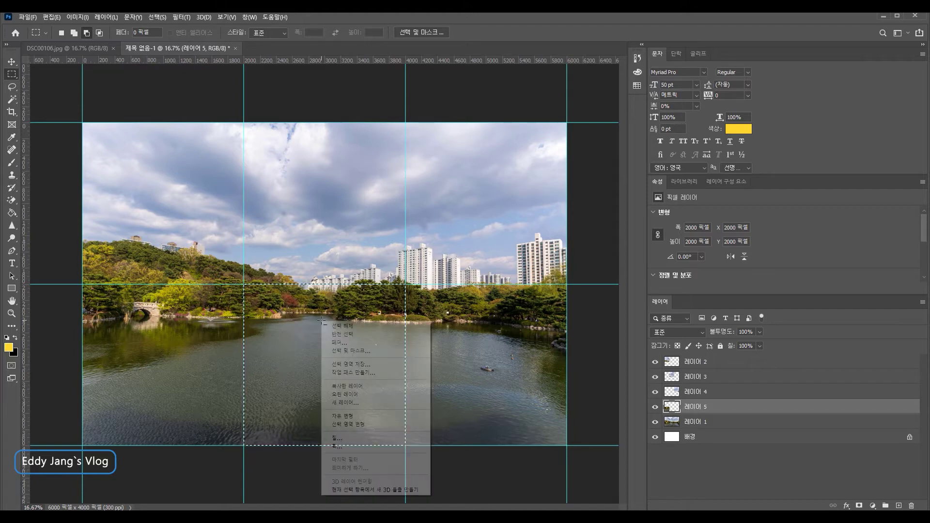
pyautogui.click(718, 413)
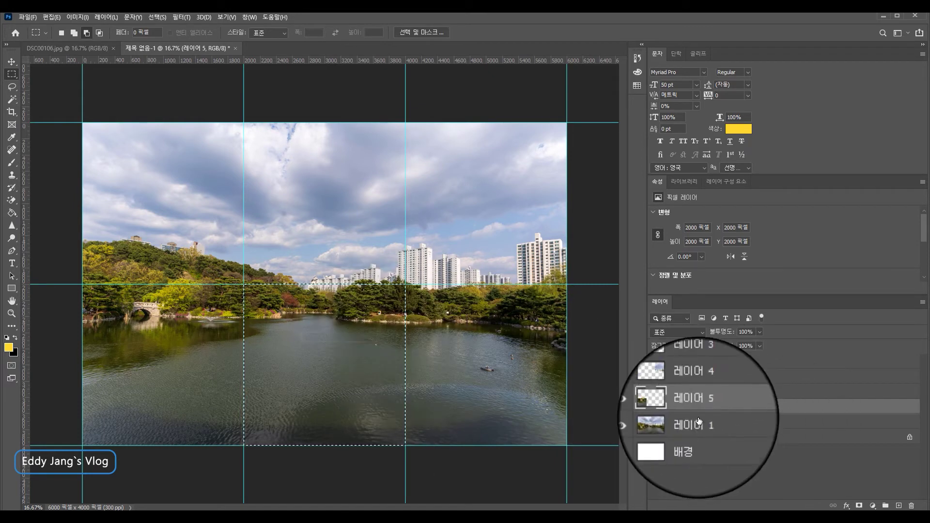
pyautogui.click(699, 420)
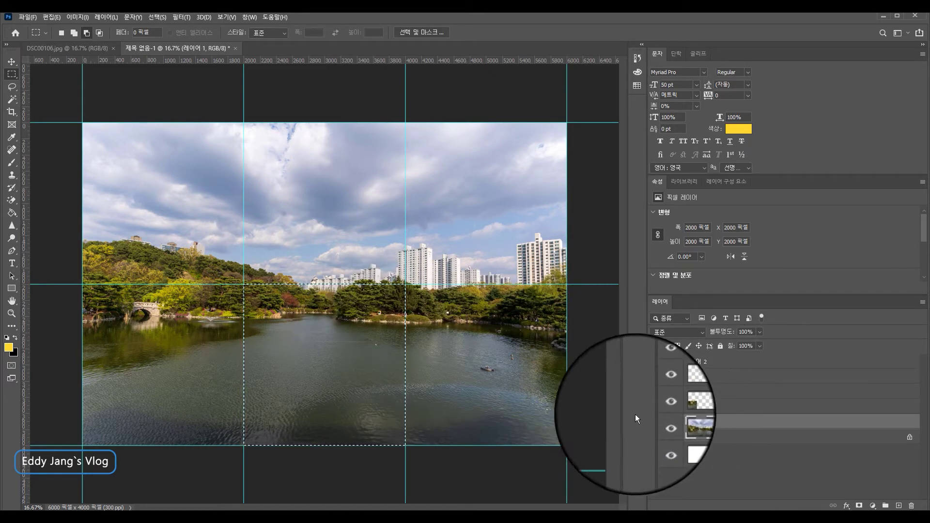
pyautogui.rightClick(366, 303)
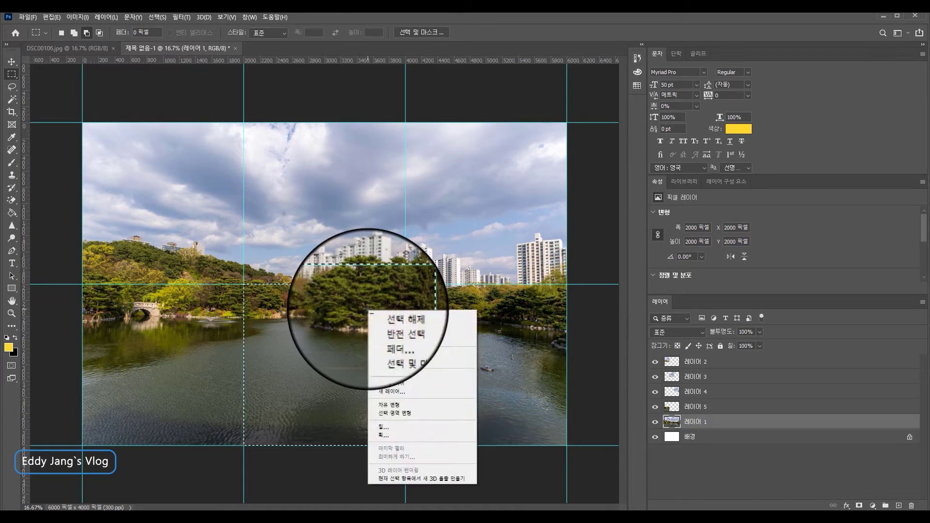
pyautogui.click(405, 375)
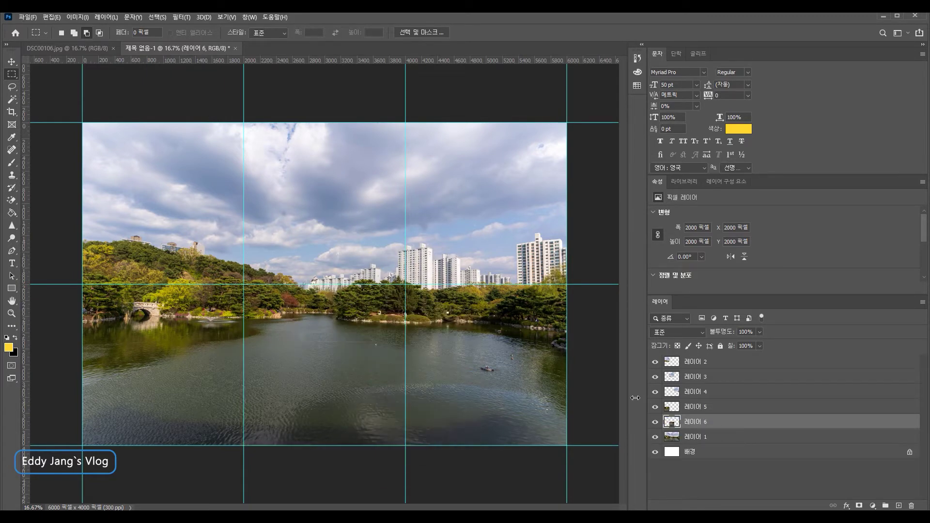
# Select the lower-right guide cell and copy it from the full photo layer to a new layer
pyautogui.moveTo(407, 290); pyautogui.dragTo(568, 445)
pyautogui.keyDown('ctrl'); pyautogui.click(672, 421); pyautogui.keyUp('ctrl')
pyautogui.click(698, 437)
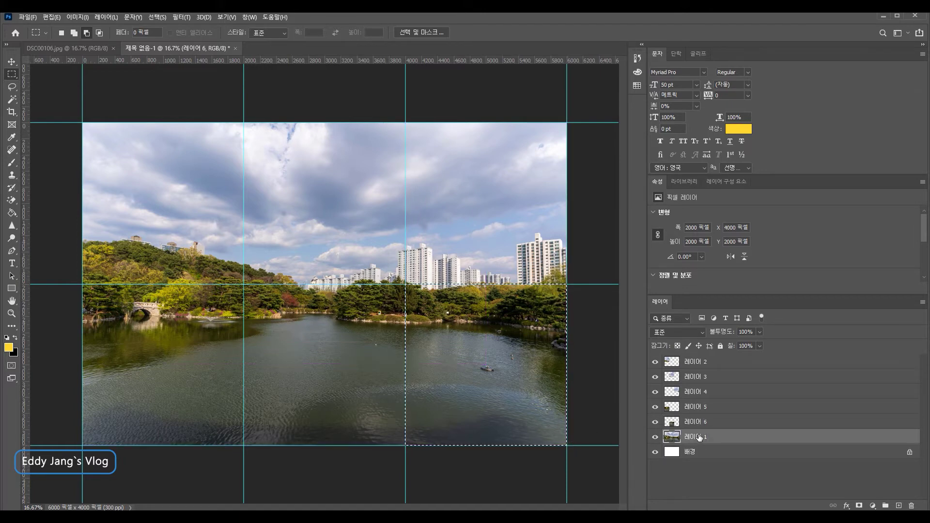
pyautogui.rightClick(485, 323)
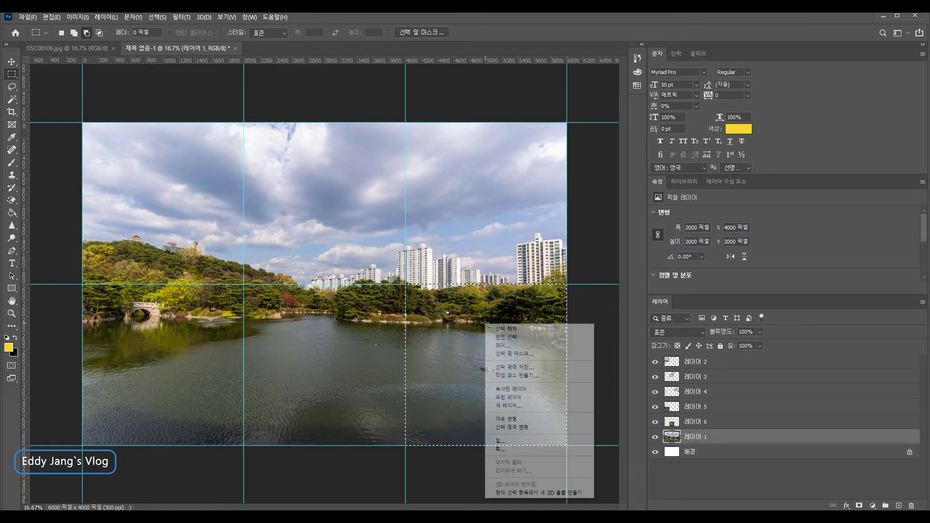
pyautogui.click(524, 387)
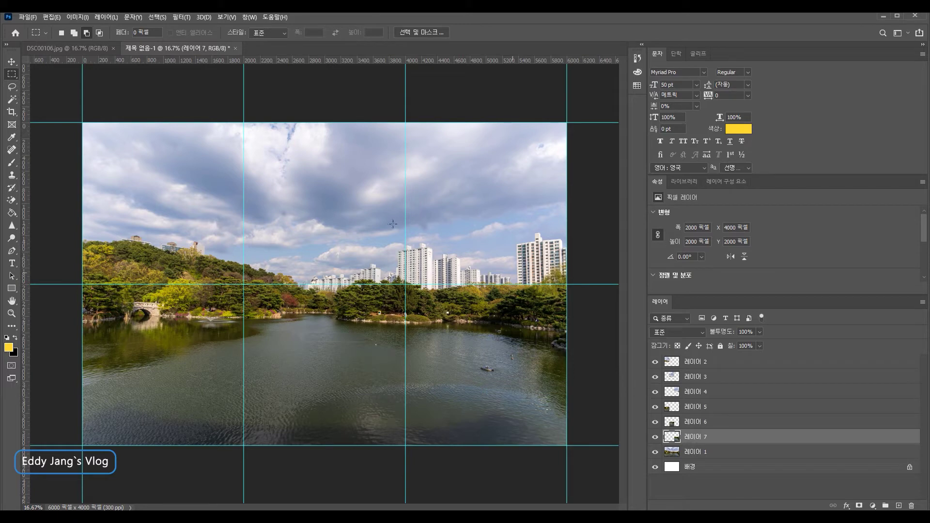
# Duplicate the six tile layers, 레이어 2 through 레이어 7, together into a new document
pyautogui.click(11, 62)
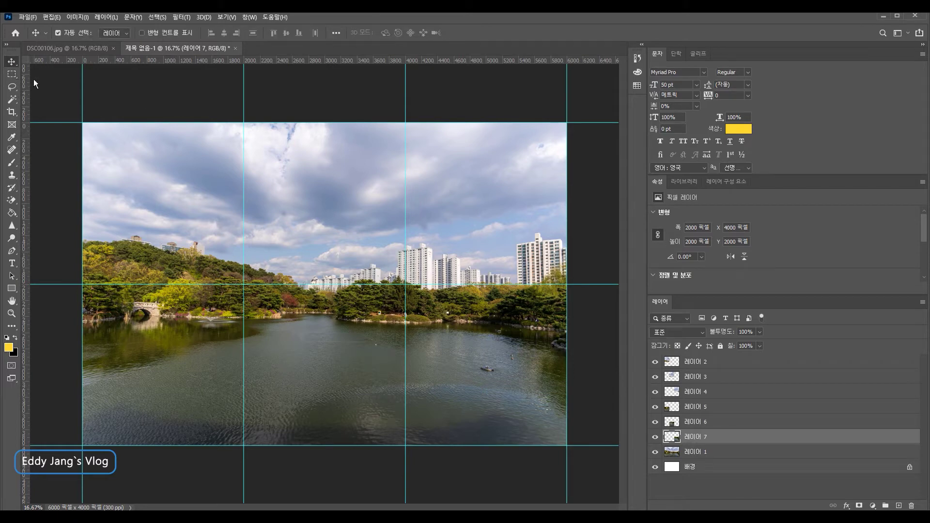
pyautogui.click(710, 364)
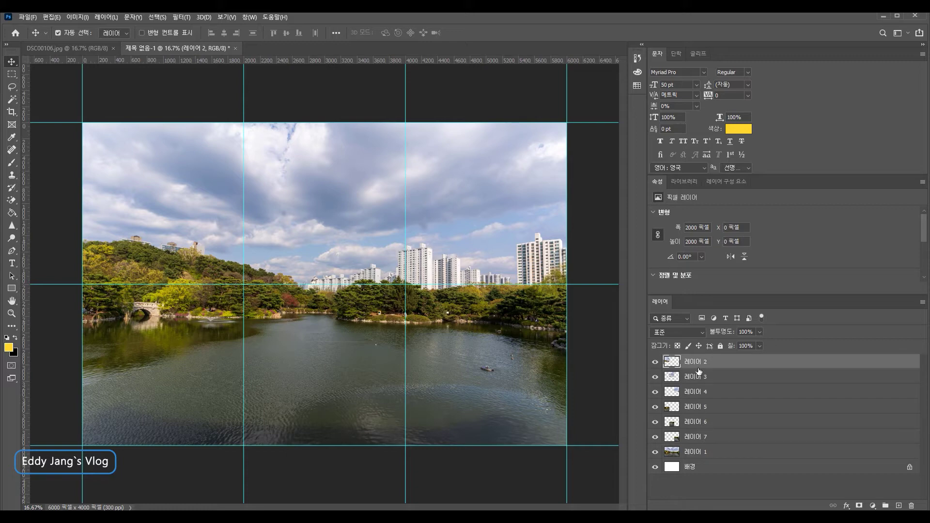
pyautogui.keyDown('shift'); pyautogui.click(700, 439); pyautogui.keyUp('shift')
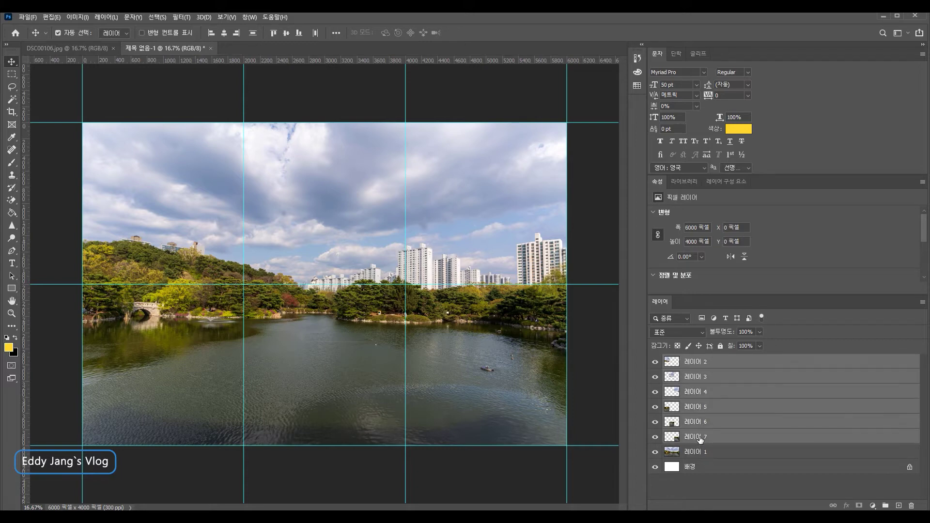
pyautogui.rightClick(704, 369)
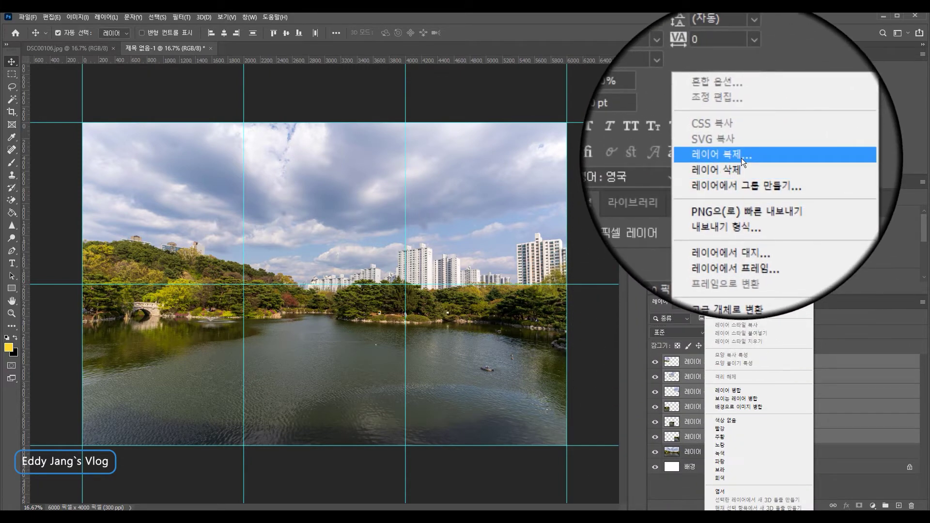
pyautogui.click(741, 158)
pyautogui.click(446, 188)
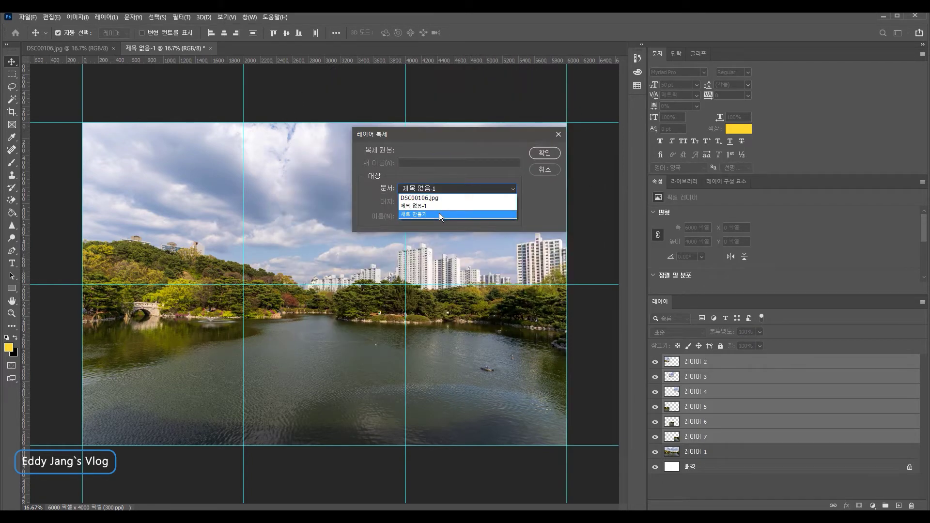
pyautogui.click(439, 213)
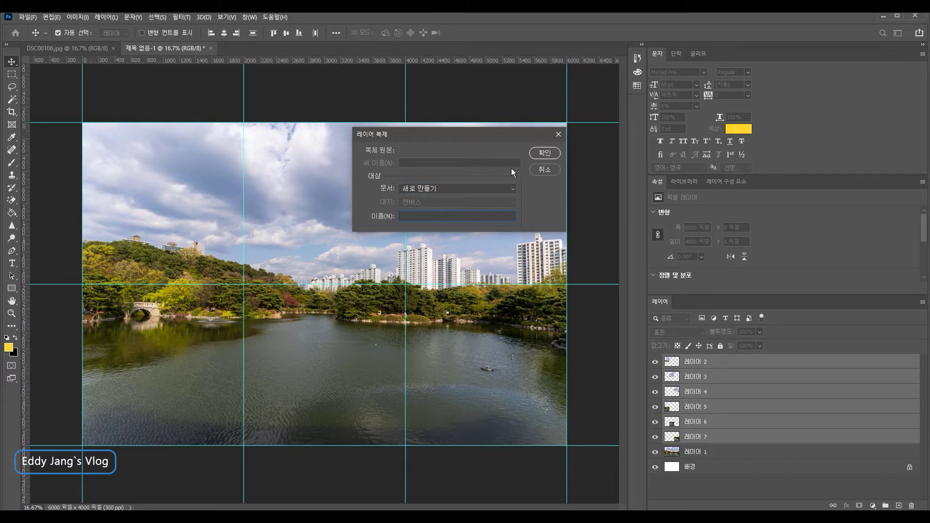
pyautogui.click(546, 153)
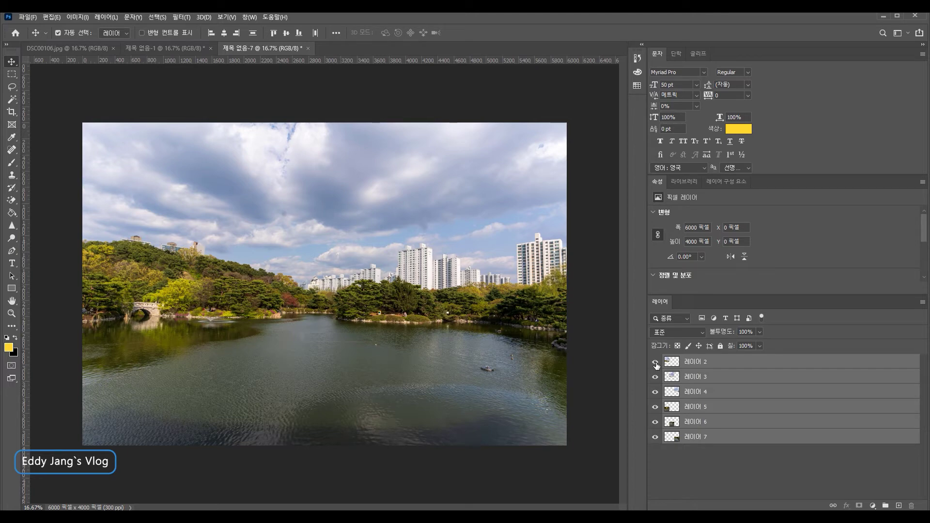
# Hide every tile layer in the new document except 레이어 2, the upper-left tile
pyautogui.click(655, 438)
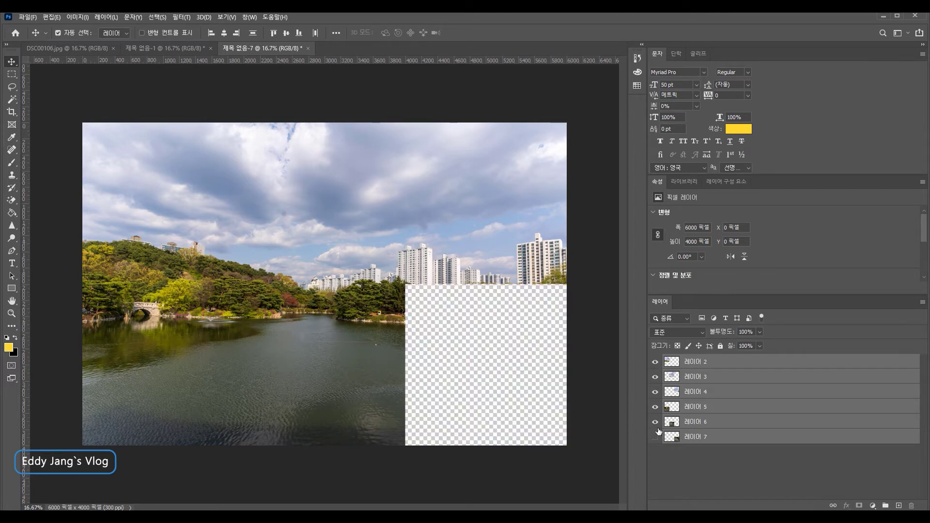
pyautogui.click(656, 422)
pyautogui.click(656, 407)
pyautogui.click(655, 392)
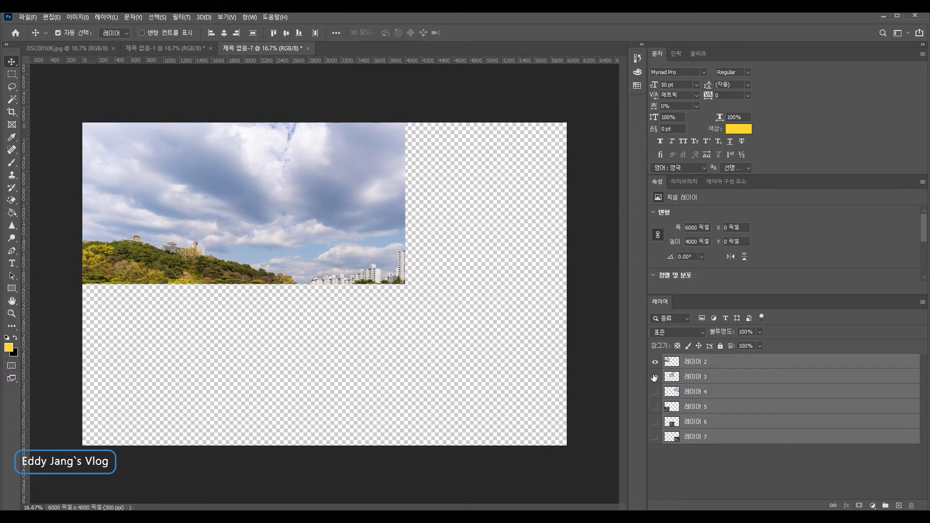
pyautogui.click(654, 377)
pyautogui.click(654, 363)
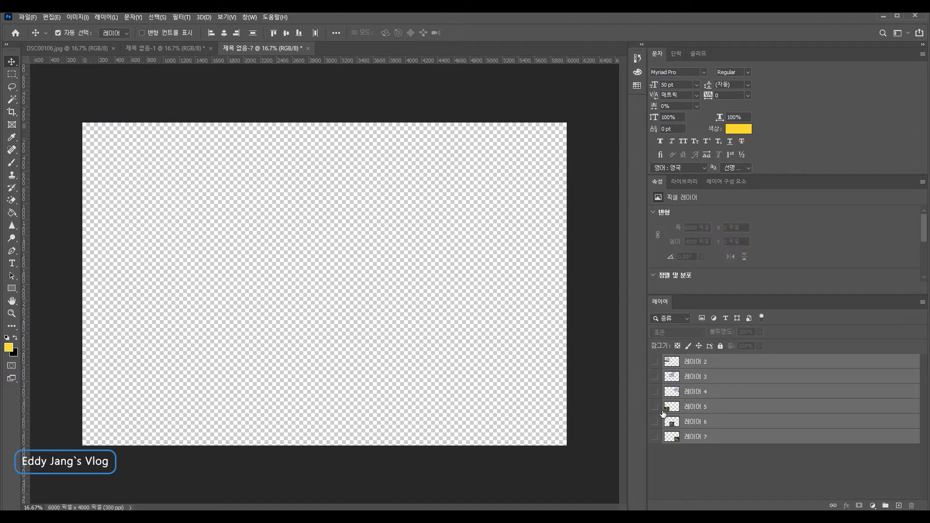
pyautogui.click(655, 364)
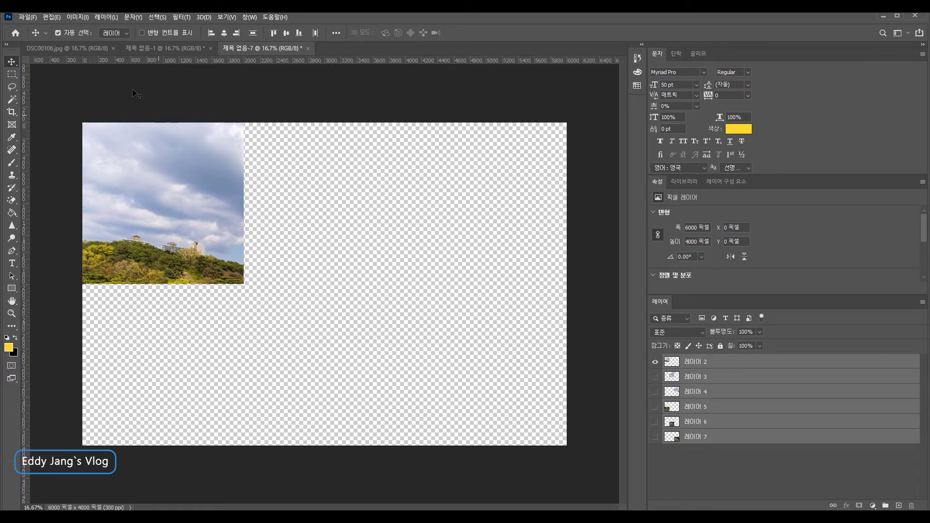
# Trim the canvas on all four sides based on transparent pixels, leaving only the upper-left tile
pyautogui.click(76, 17)
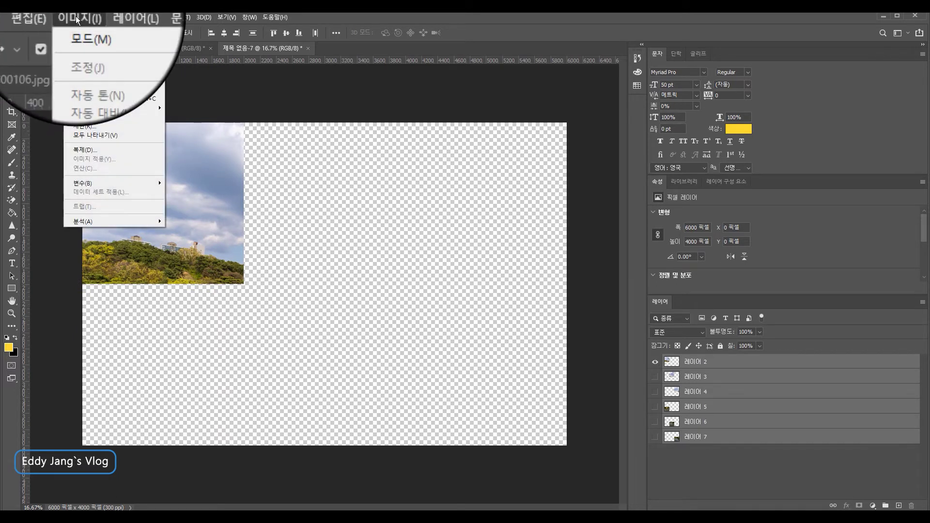
pyautogui.click(106, 126)
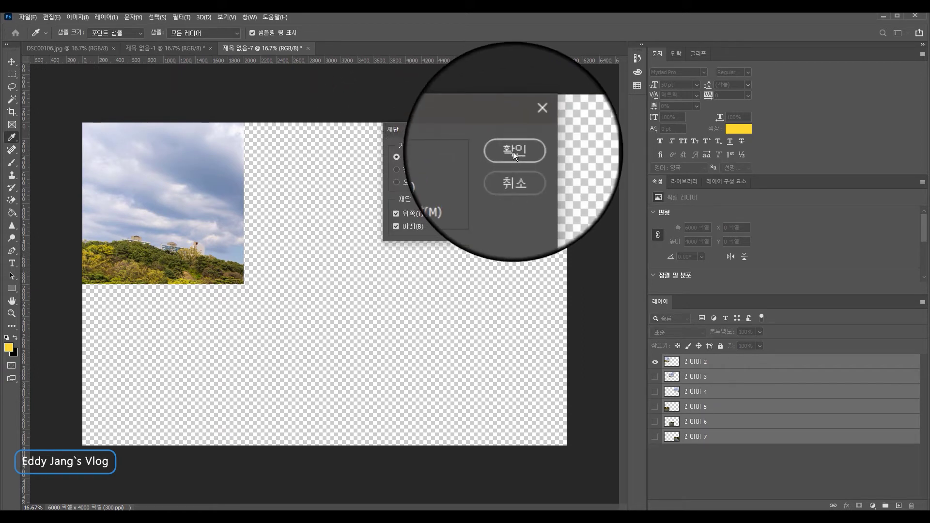
pyautogui.click(513, 152)
pyautogui.press('v')
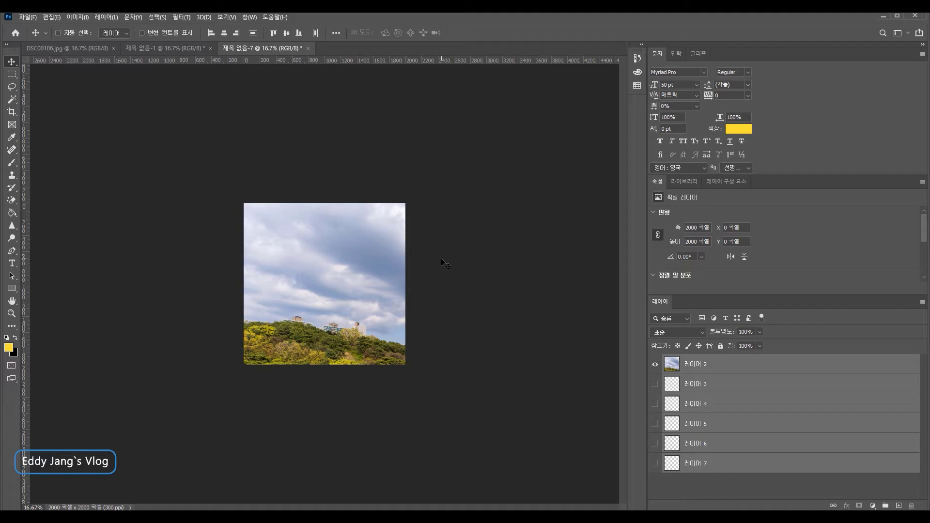
# Export the upper-left tile with Save for Web as a JPEG named 1 in the Instatimeline folder
pyautogui.hotkey('ctrl', 'alt', 'shift', 's')
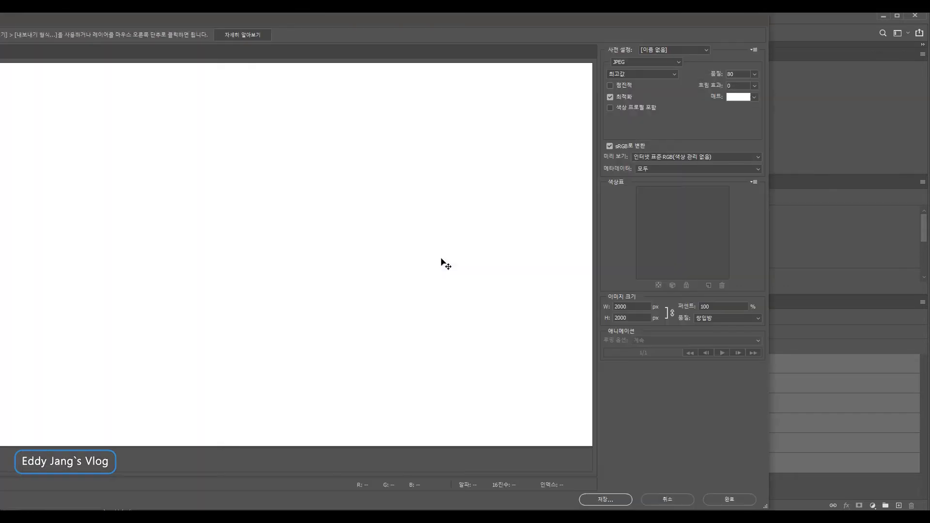
pyautogui.moveTo(263, 20); pyautogui.dragTo(422, 22)
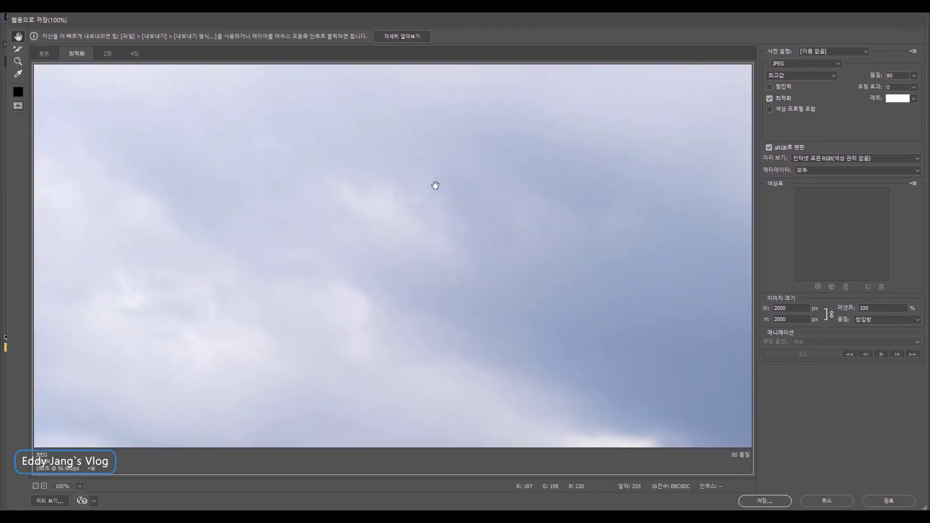
pyautogui.rightClick(479, 196)
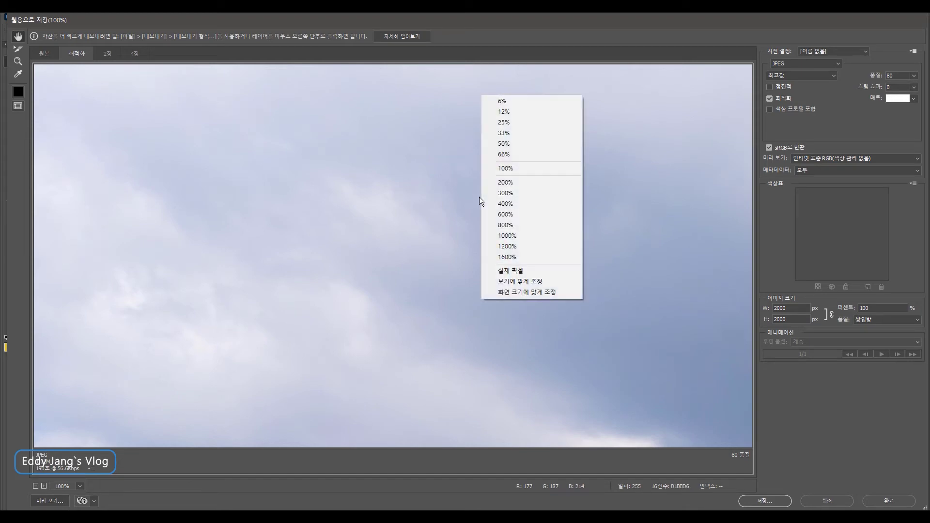
pyautogui.click(537, 282)
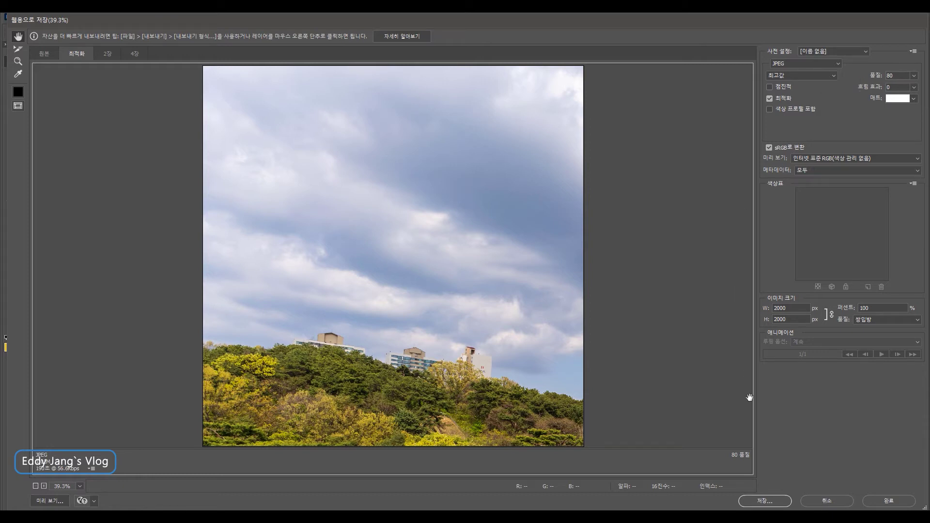
pyautogui.click(778, 504)
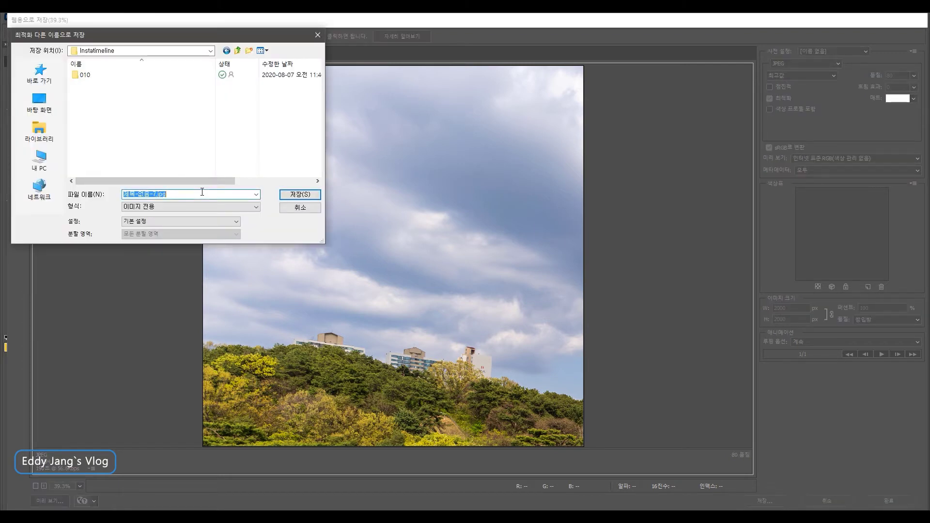
pyautogui.write('1')
pyautogui.click(298, 196)
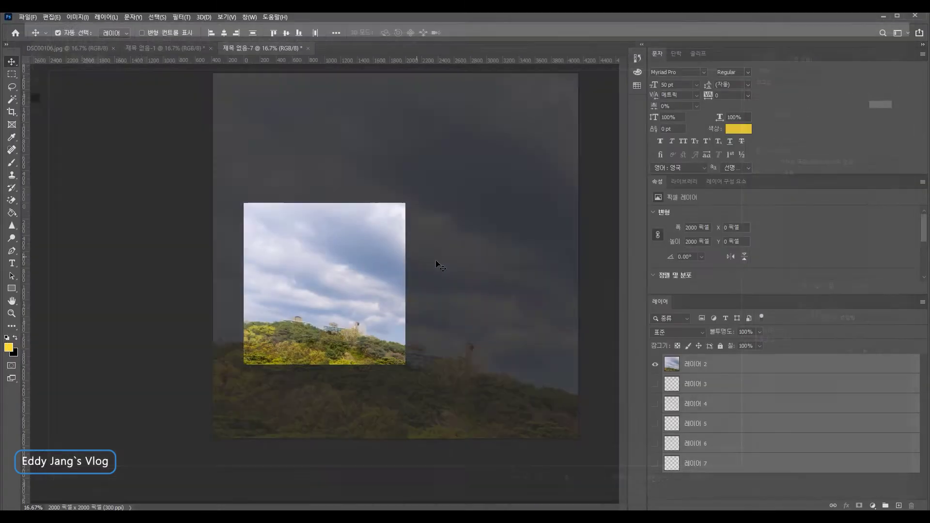
pyautogui.click(655, 384)
pyautogui.click(655, 365)
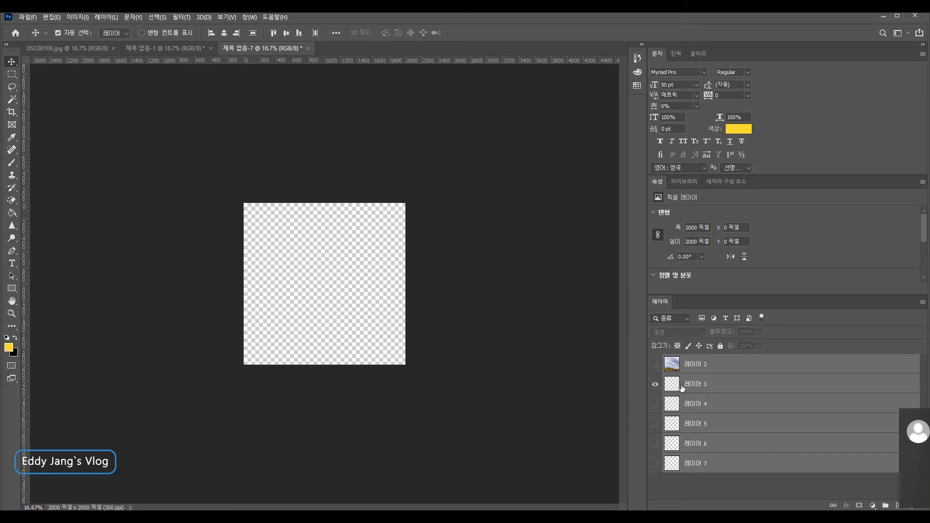
pyautogui.click(654, 365)
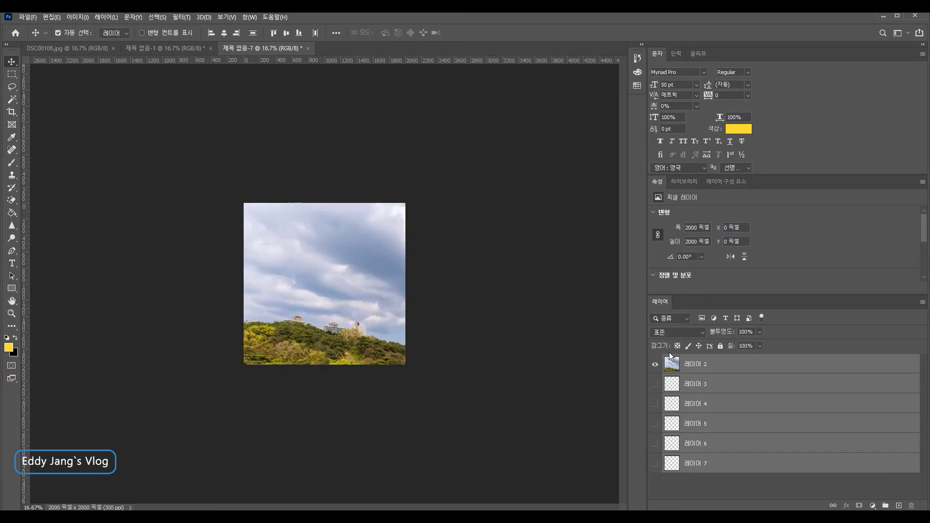
# Undo the recent layer visibility changes and the trim to bring back the full six-tile canvas
pyautogui.press('ctrl')
pyautogui.hotkey('ctrl', ',')
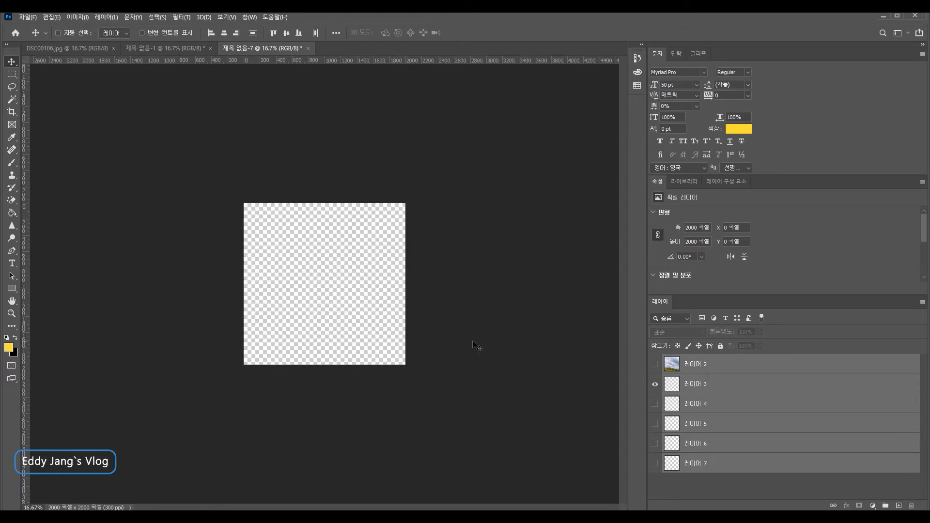
pyautogui.hotkey('ctrl', ',')
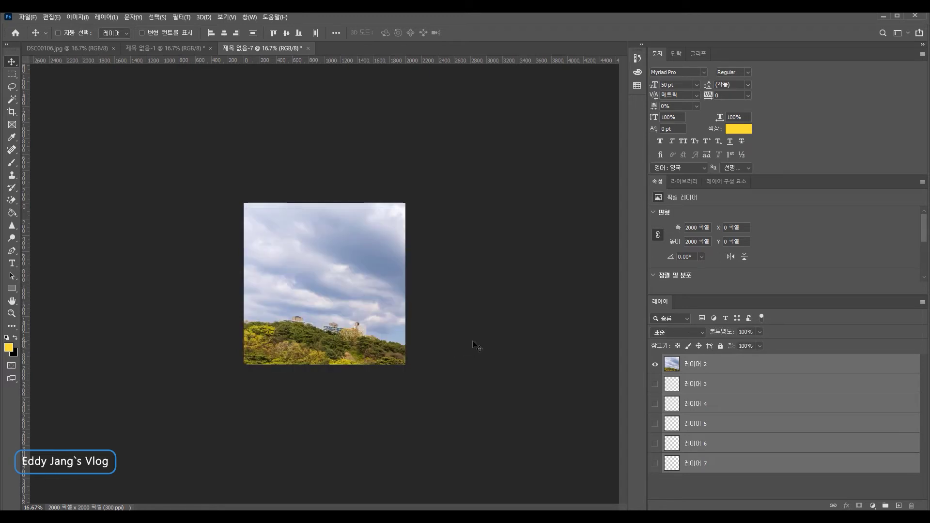
pyautogui.press('F2')
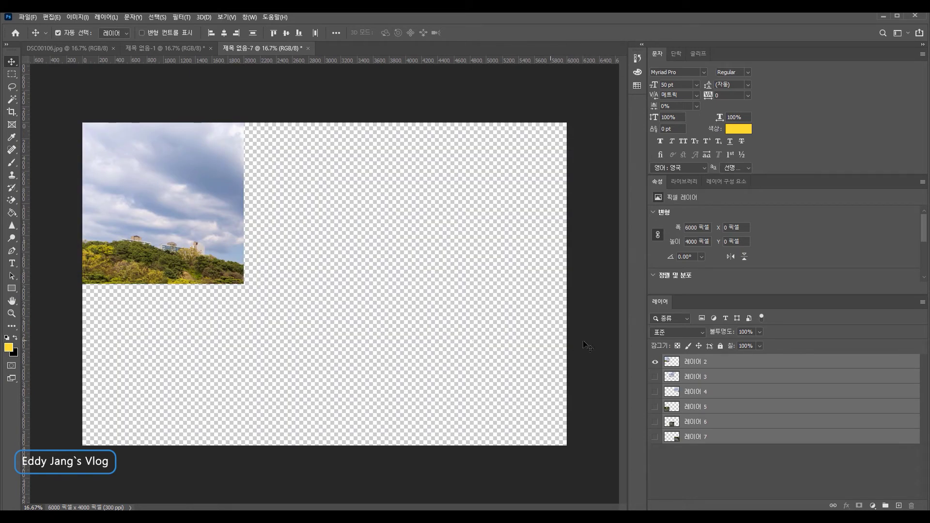
# Show only 레이어 3, the upper-middle tile, and trim the transparent pixels on all sides of the canvas
pyautogui.click(657, 365)
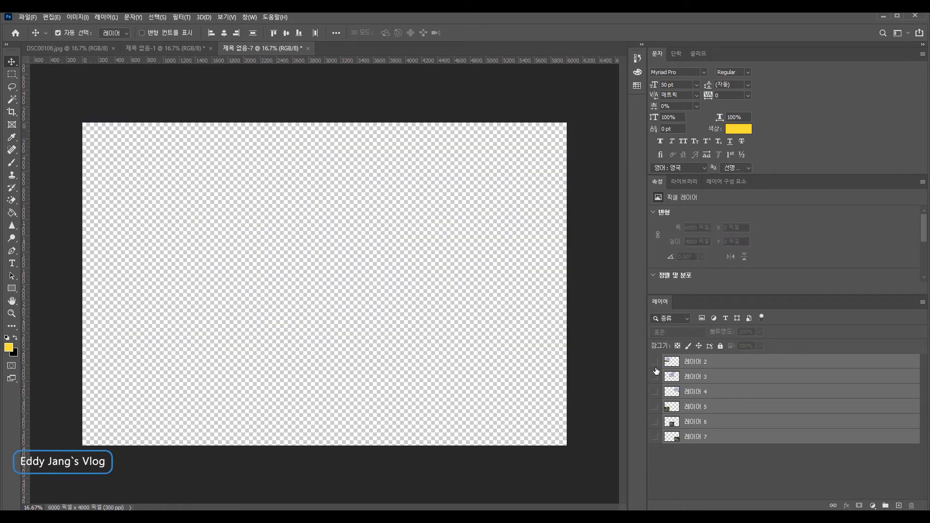
pyautogui.click(654, 378)
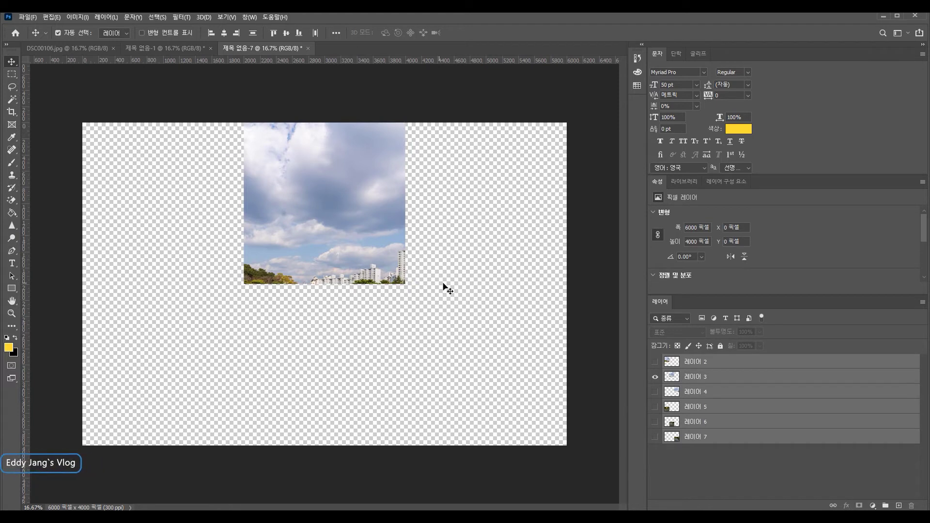
pyautogui.click(75, 18)
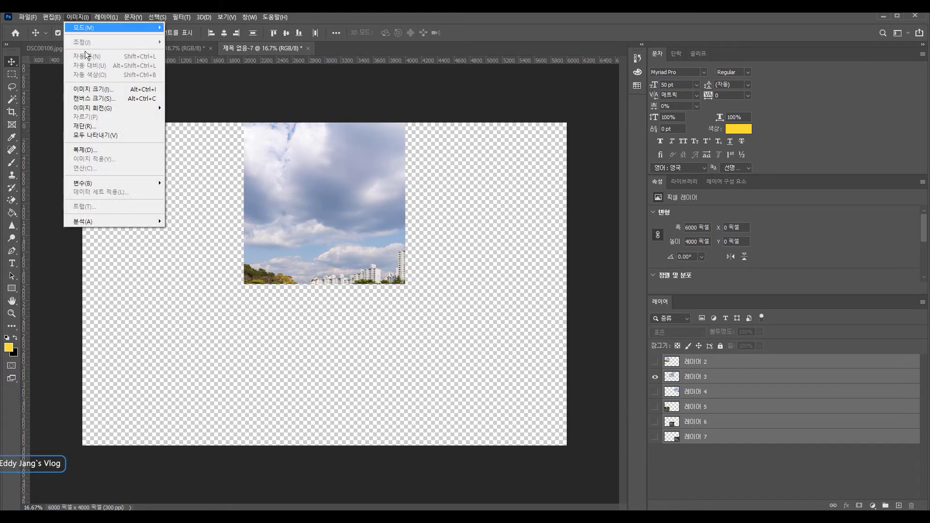
pyautogui.click(101, 123)
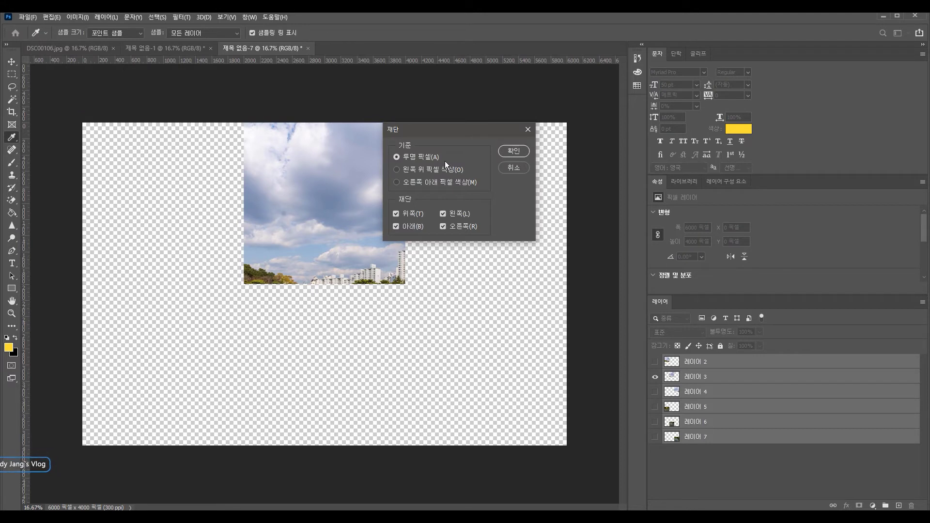
pyautogui.click(514, 152)
pyautogui.press('ctrl')
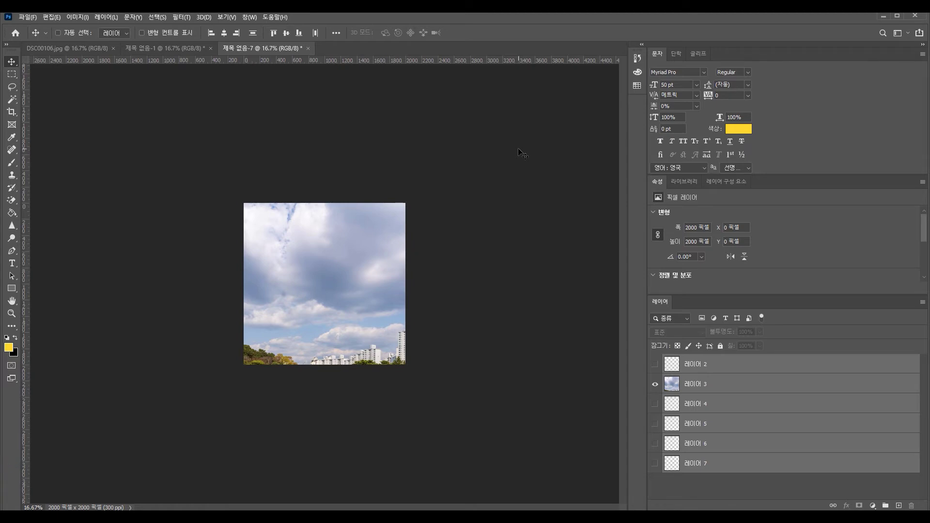
# Export the upper-middle tile with Save for Web as a JPEG named 2 in the Instatimeline folder
pyautogui.hotkey('ctrl', 'alt', 'shift', 's')
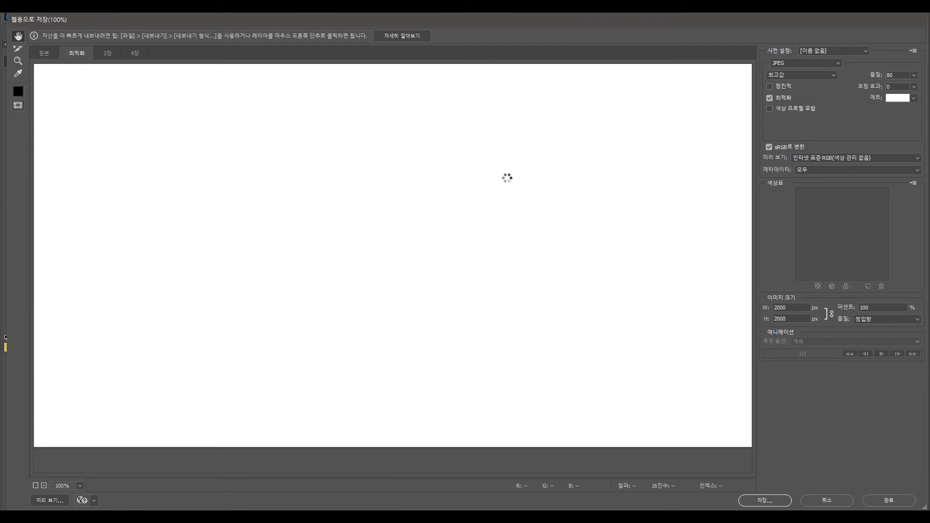
pyautogui.rightClick(507, 175)
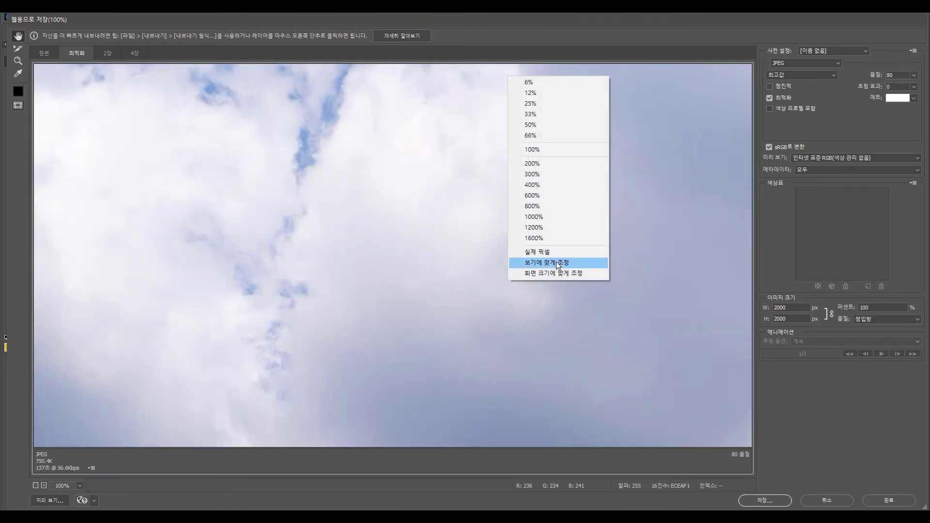
pyautogui.click(547, 262)
pyautogui.click(775, 504)
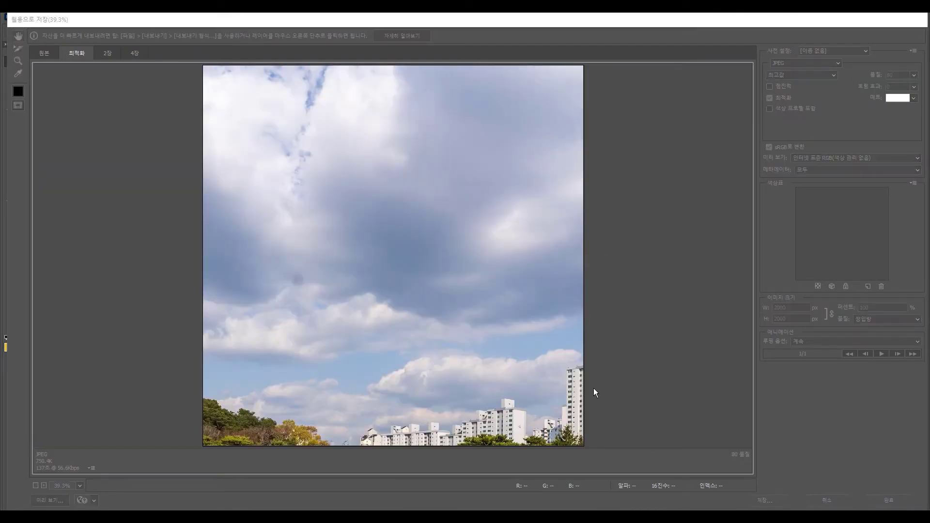
pyautogui.write('2')
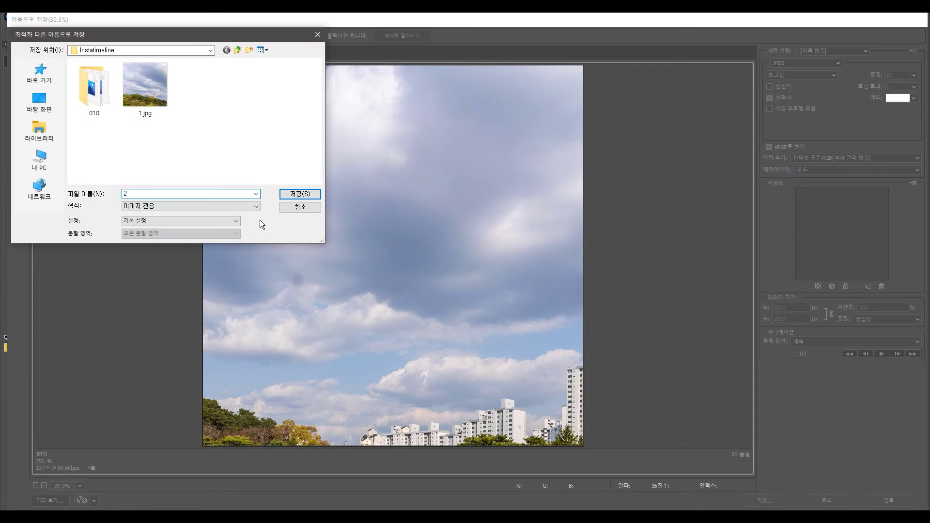
pyautogui.press('Return')
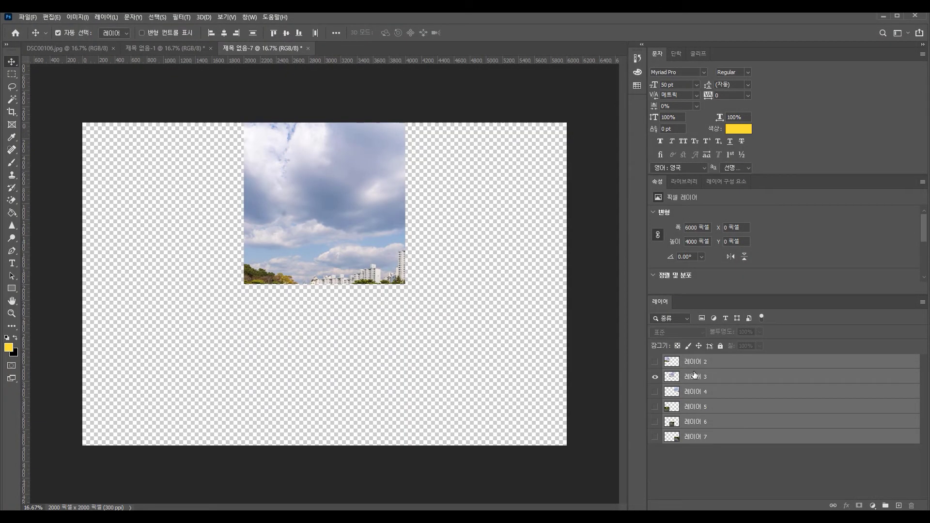
# Show only 레이어 4, the upper-right tile, and trim the transparent pixels on all sides of the canvas
pyautogui.click(656, 377)
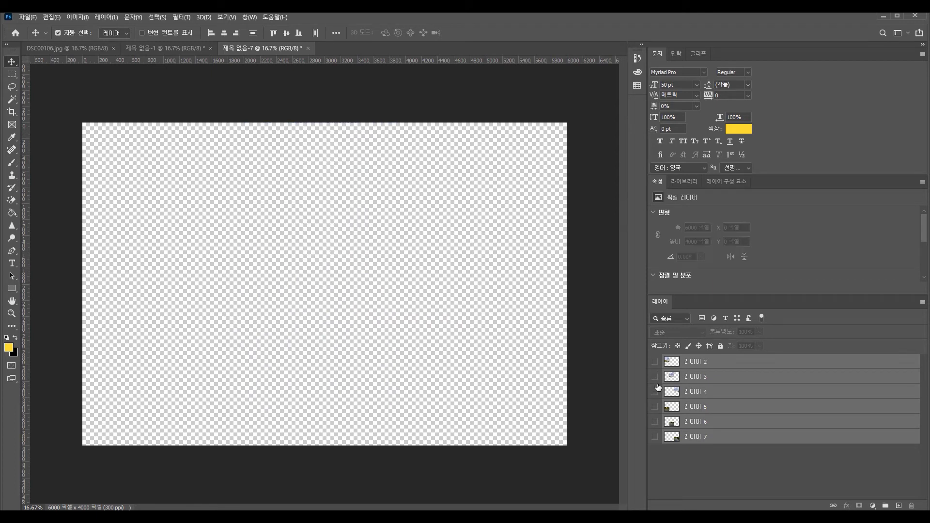
pyautogui.click(655, 392)
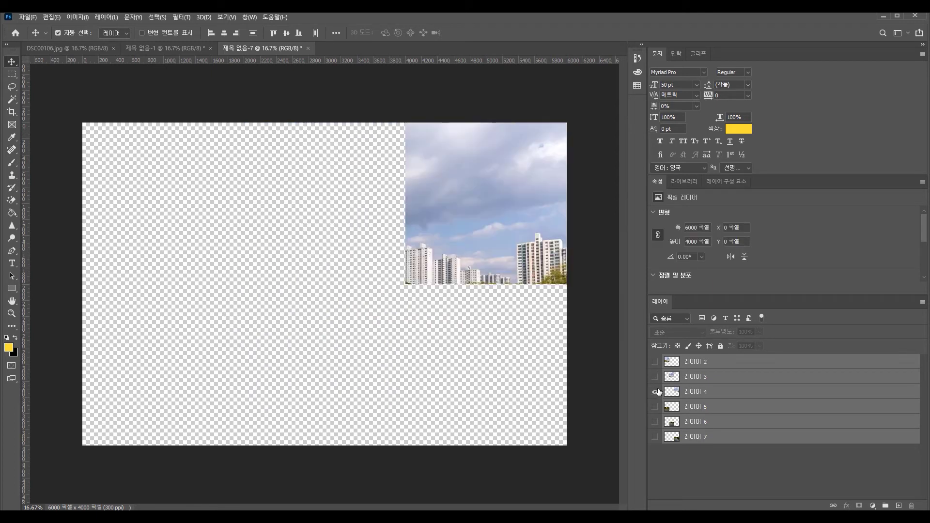
pyautogui.click(71, 19)
pyautogui.click(97, 127)
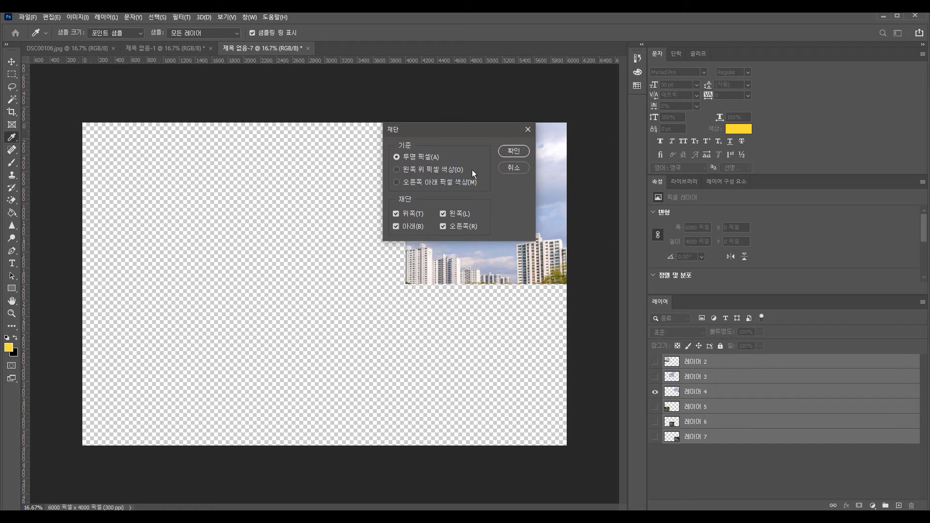
pyautogui.click(514, 151)
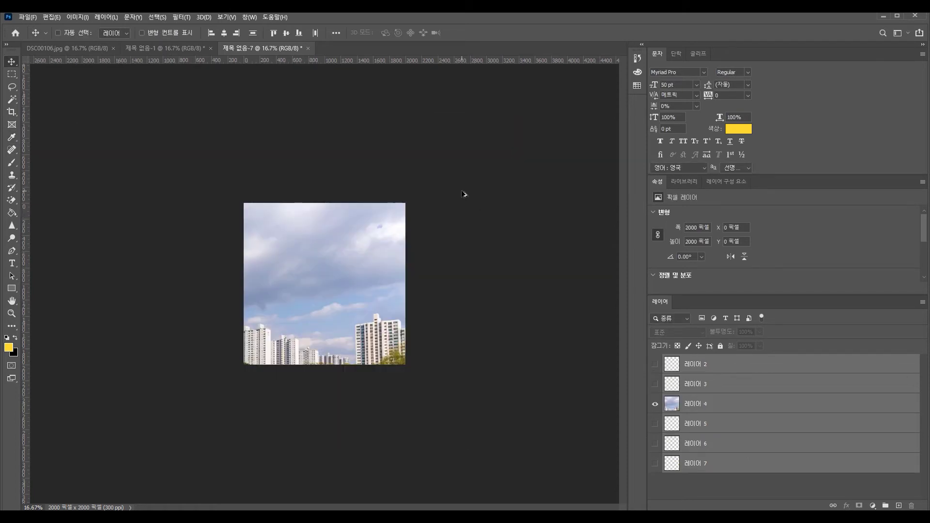
# Export the upper-right tile with Save for Web as a JPEG named 3 in the Instatimeline folder
pyautogui.hotkey('ctrl', 'alt', 'shift', 's')
pyautogui.rightClick(460, 189)
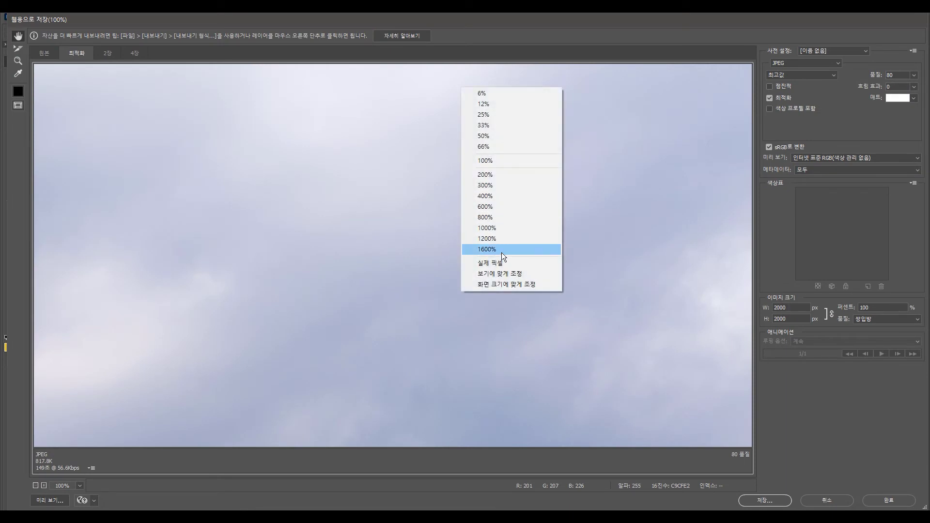
pyautogui.click(520, 273)
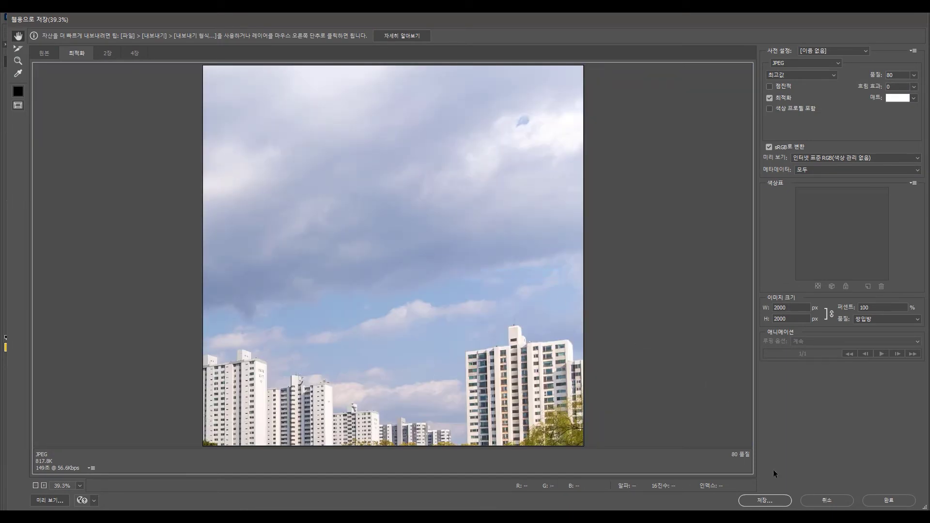
pyautogui.click(765, 500)
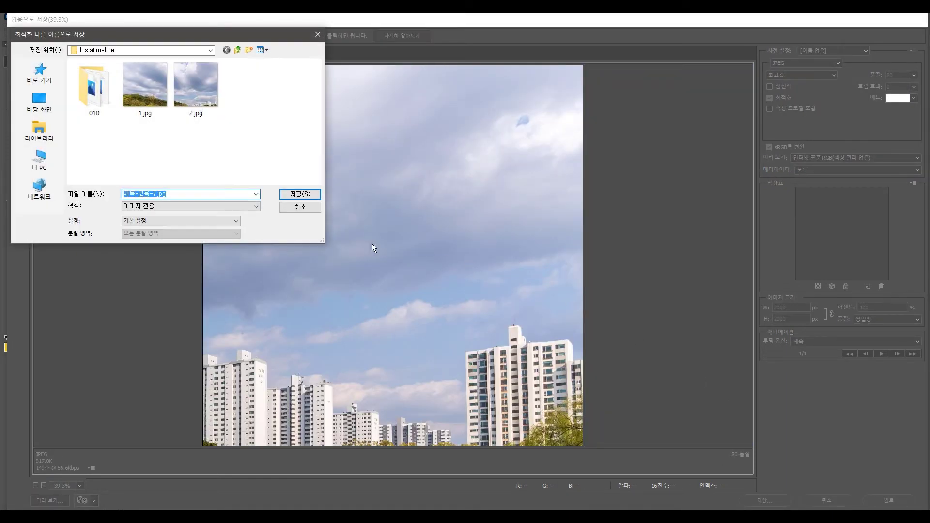
pyautogui.write('3')
pyautogui.press('Return')
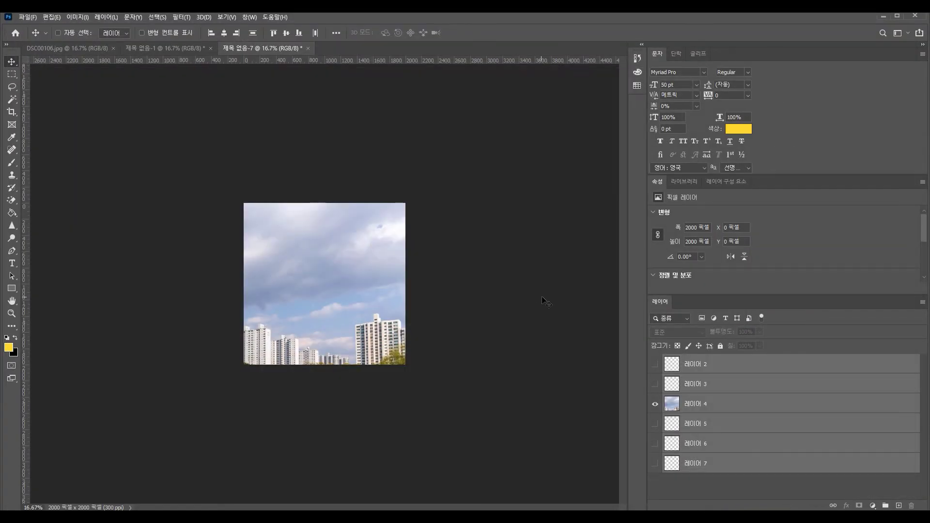
# Undo the trim around the upper-right tile and show only 레이어 5, the lower-left tile
pyautogui.hotkey('ctrl', 'z')
pyautogui.click(655, 392)
pyautogui.click(654, 406)
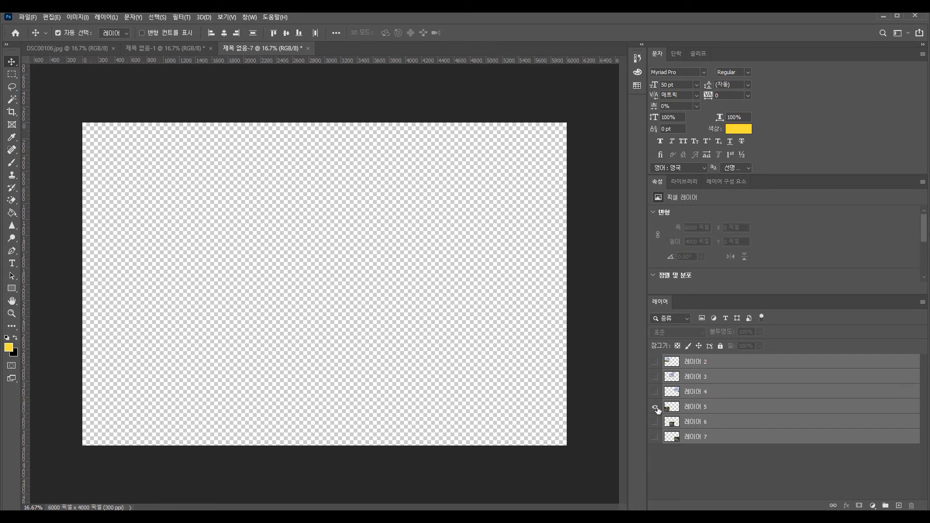
pyautogui.press('ctrl')
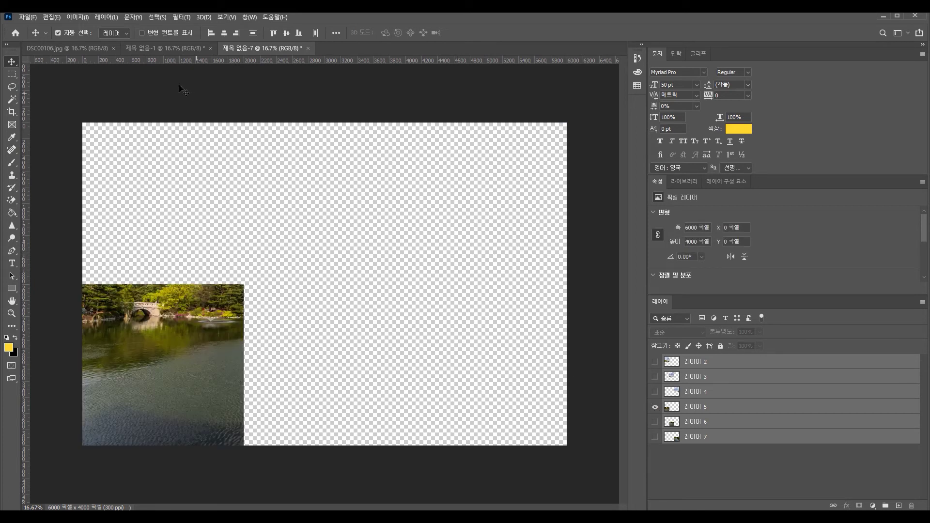
# Trim the transparent pixels on all sides of the canvas around the lower-left tile
pyautogui.click(76, 16)
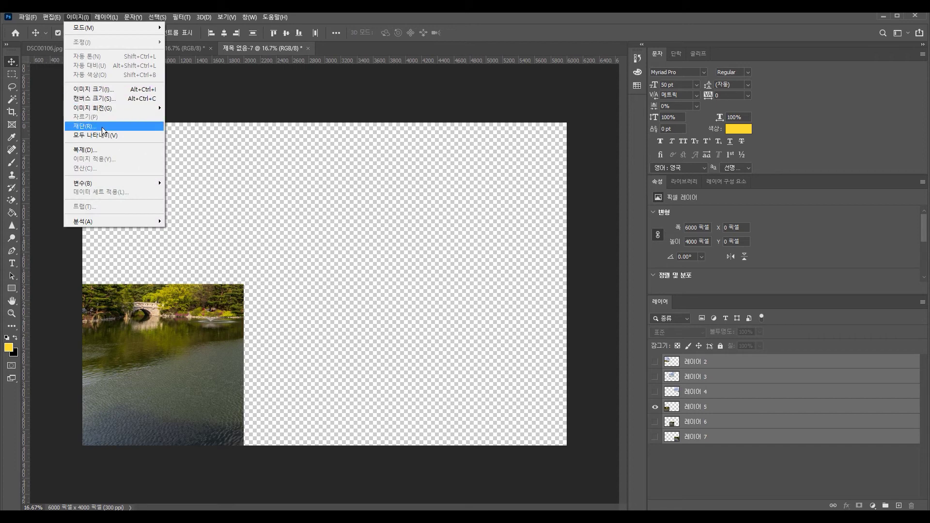
pyautogui.click(101, 127)
pyautogui.click(512, 151)
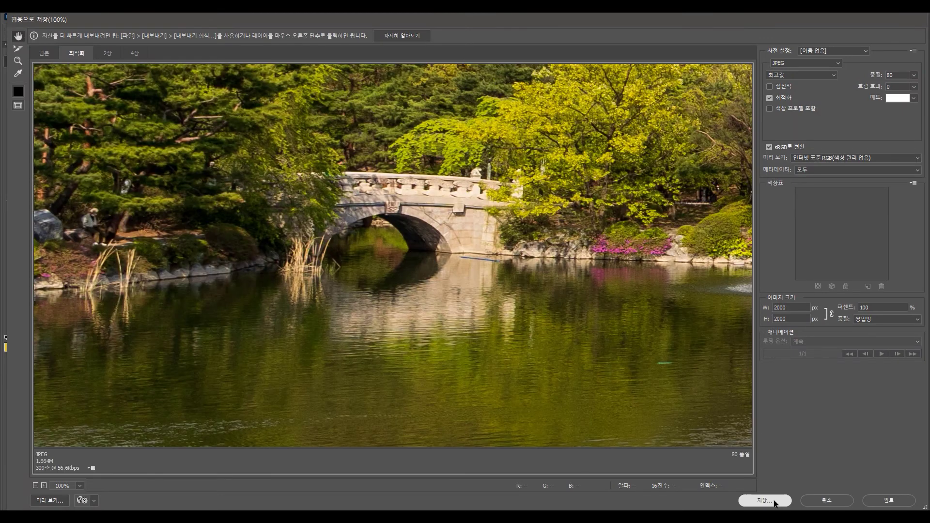
# Export the lower-left tile with Save for Web as a JPEG named 4 in the Instatimeline folder
pyautogui.click(773, 502)
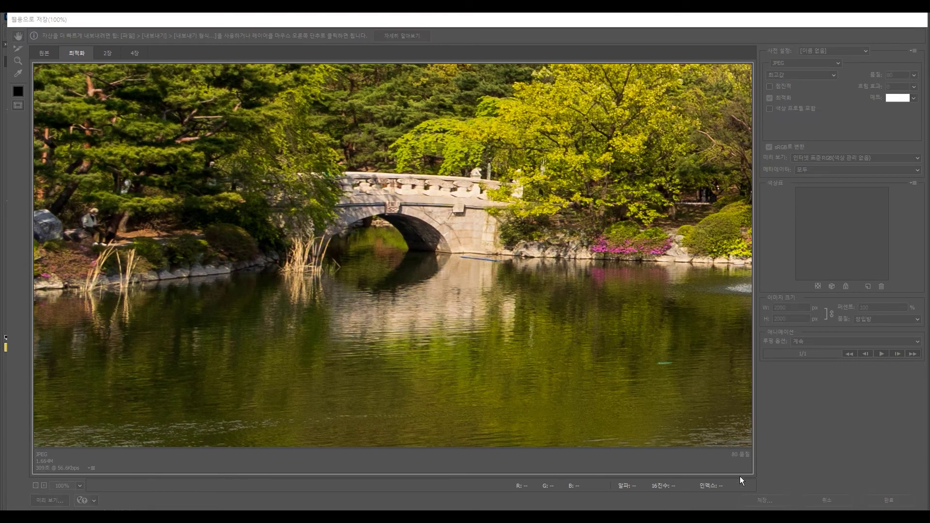
pyautogui.write('4')
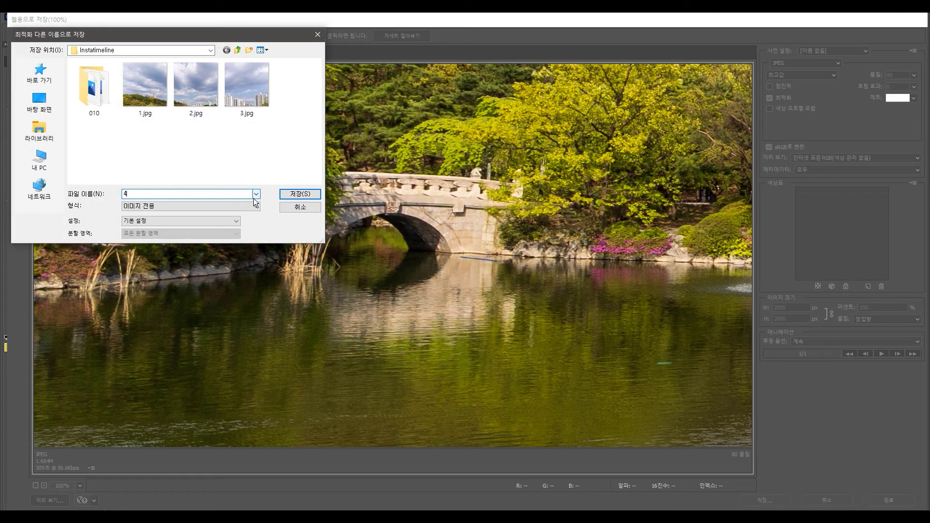
pyautogui.press('Return')
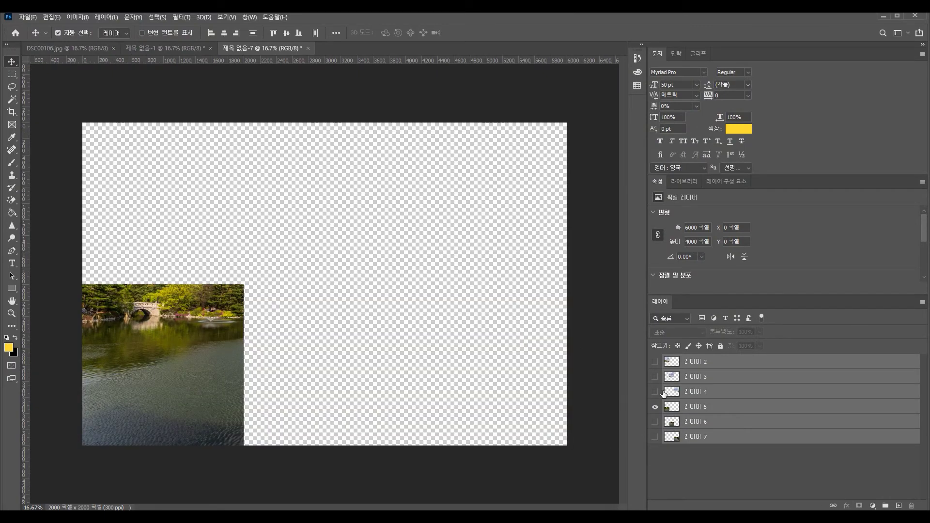
# Show only 레이어 6, the lower-middle tile, and trim the transparent pixels on all sides of the canvas
pyautogui.click(655, 407)
pyautogui.click(656, 421)
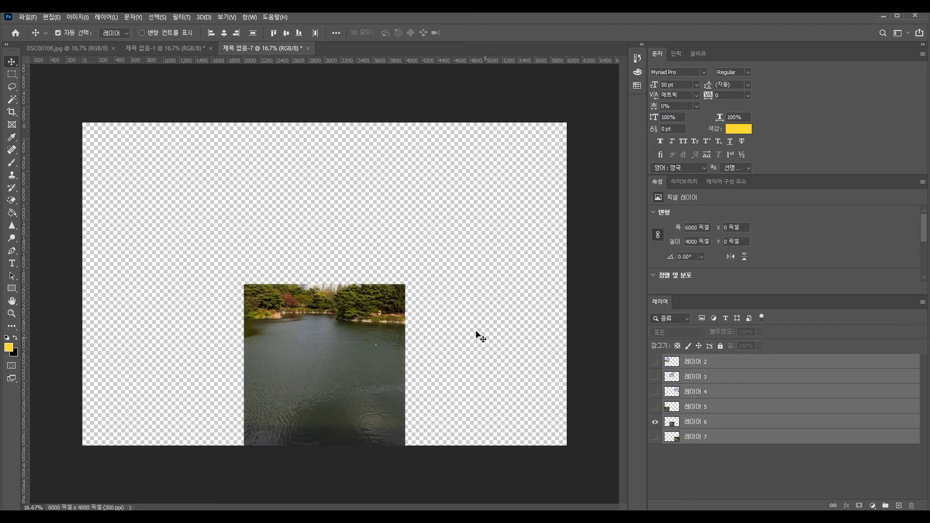
pyautogui.click(61, 19)
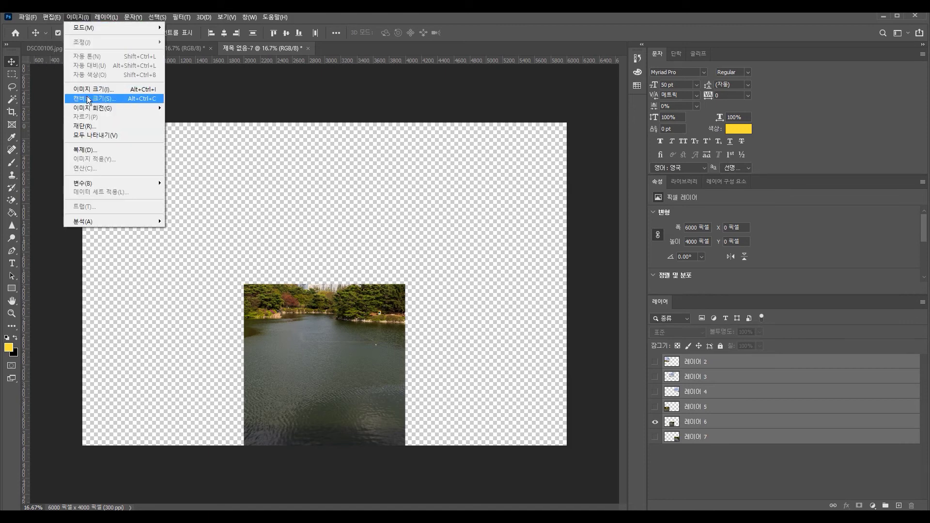
pyautogui.click(92, 125)
pyautogui.click(510, 153)
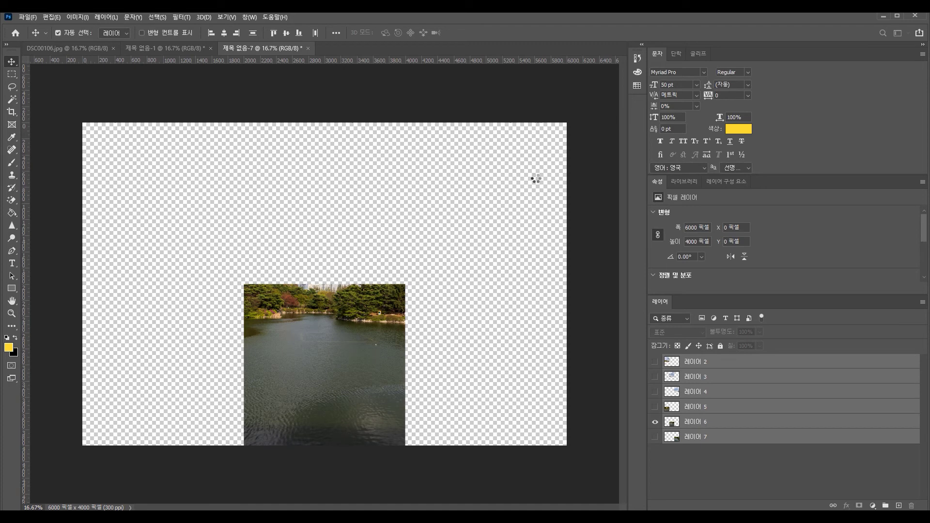
# Export the lower-middle tile with Save for Web as a JPEG named 5 in the Instatimeline folder
pyautogui.hotkey('ctrl', 'alt', 'shift', 's')
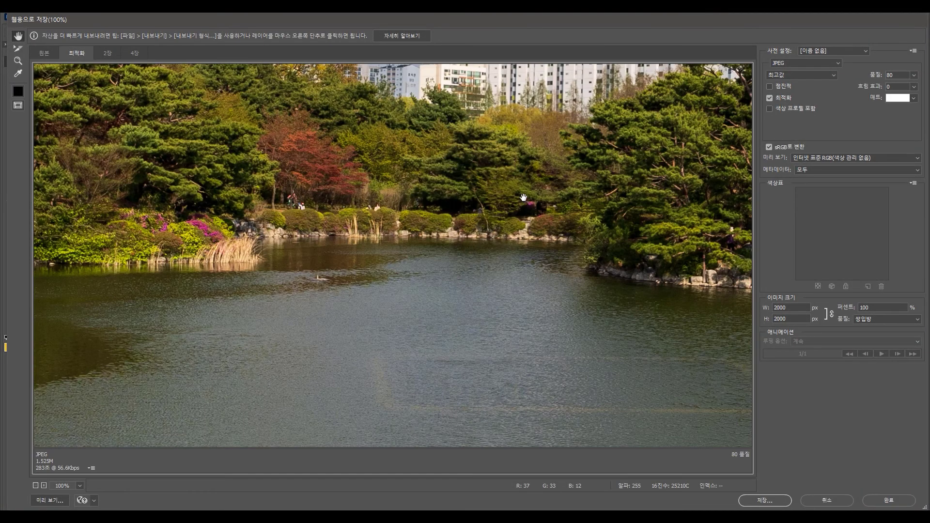
pyautogui.rightClick(644, 321)
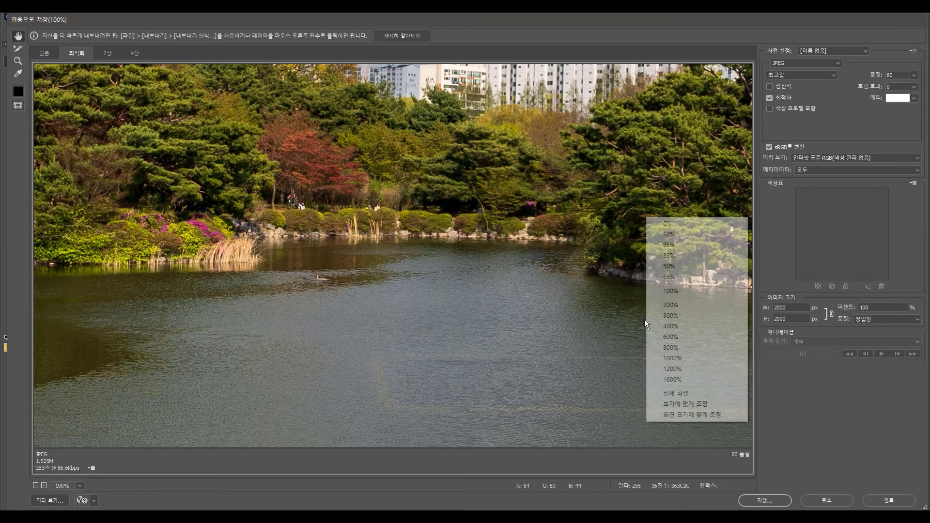
pyautogui.click(689, 402)
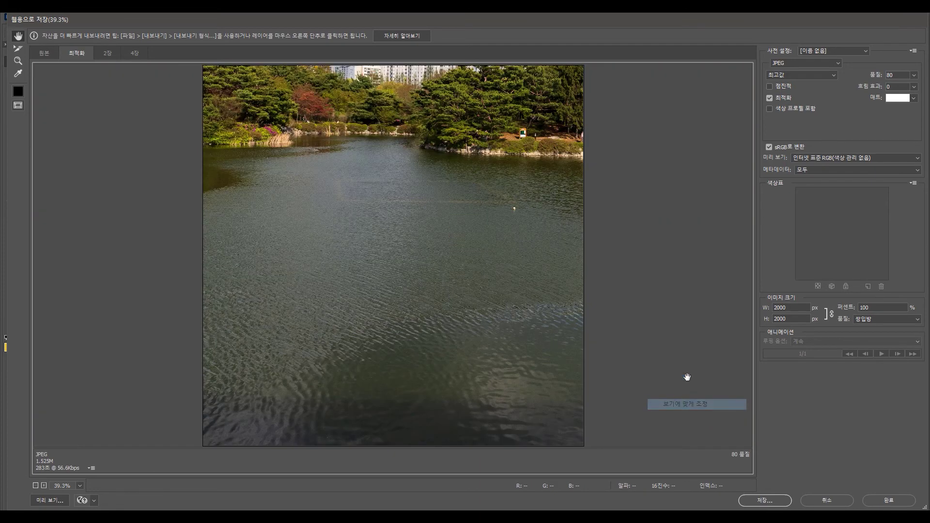
pyautogui.click(780, 502)
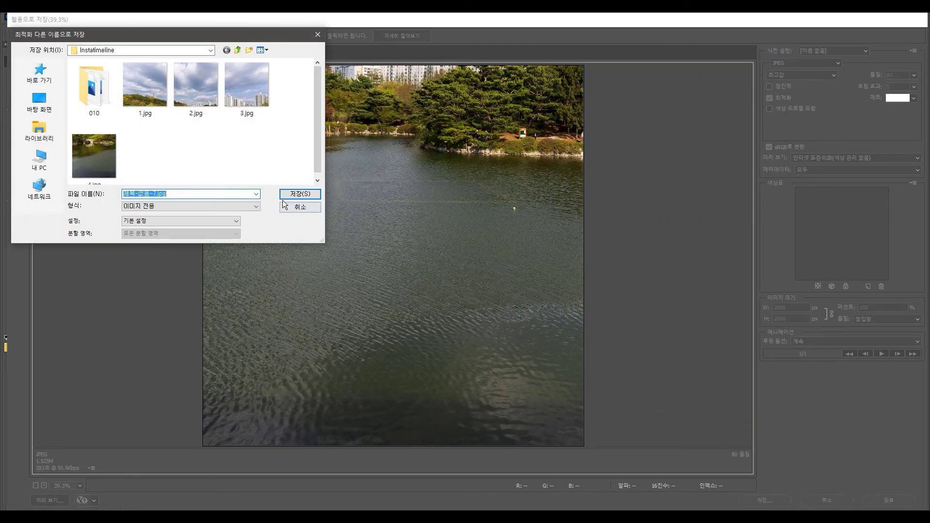
pyautogui.write('5')
pyautogui.press('Return')
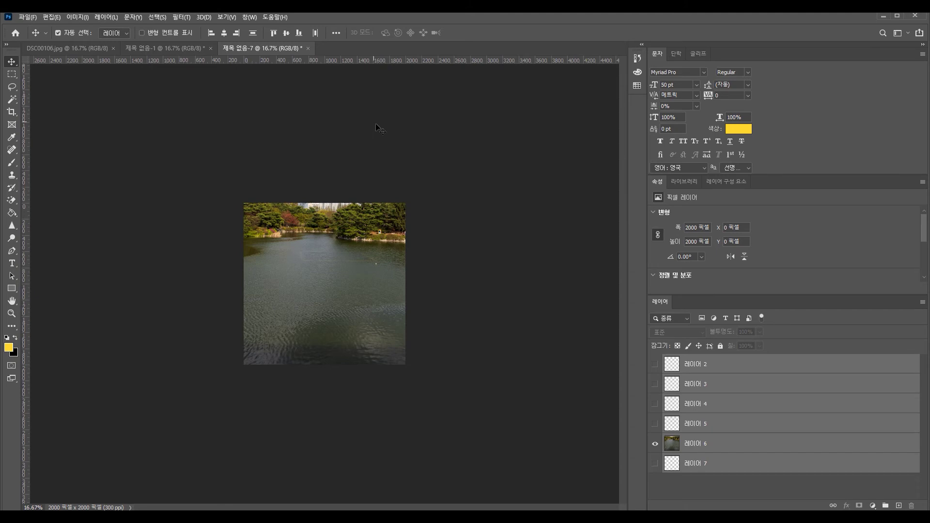
# Undo the trim around the lower-middle tile and show only 레이어 7, the lower-right tile
pyautogui.hotkey('ctrl', 'z')
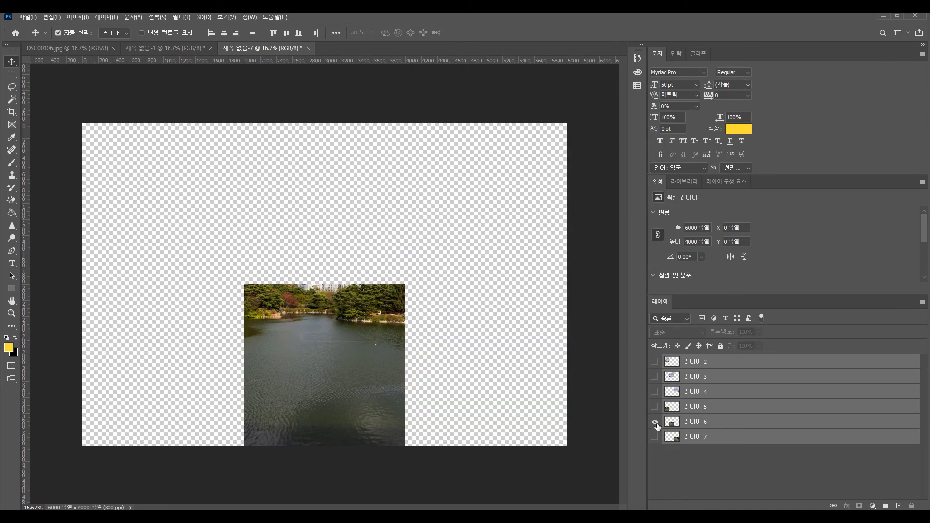
pyautogui.click(656, 422)
pyautogui.click(655, 437)
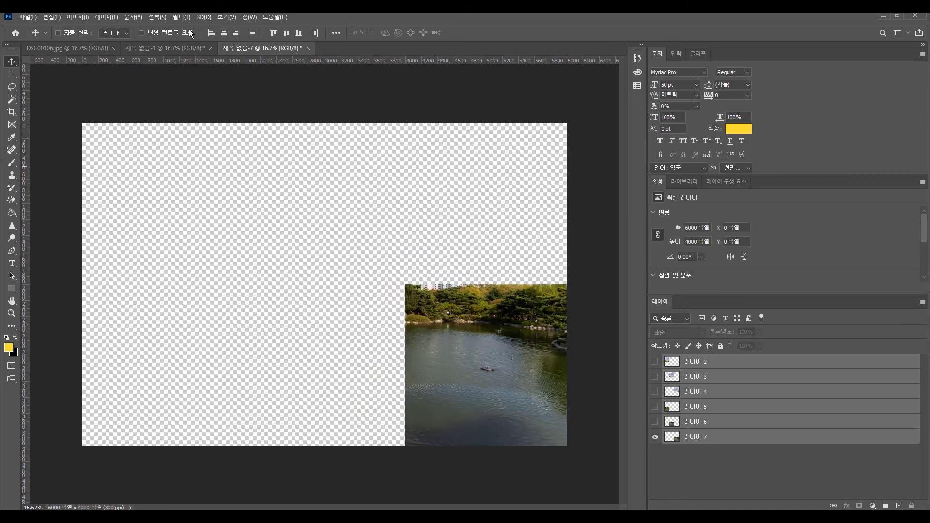
# Trim the transparent pixels on all sides of the canvas around the lower-right tile
pyautogui.click(78, 17)
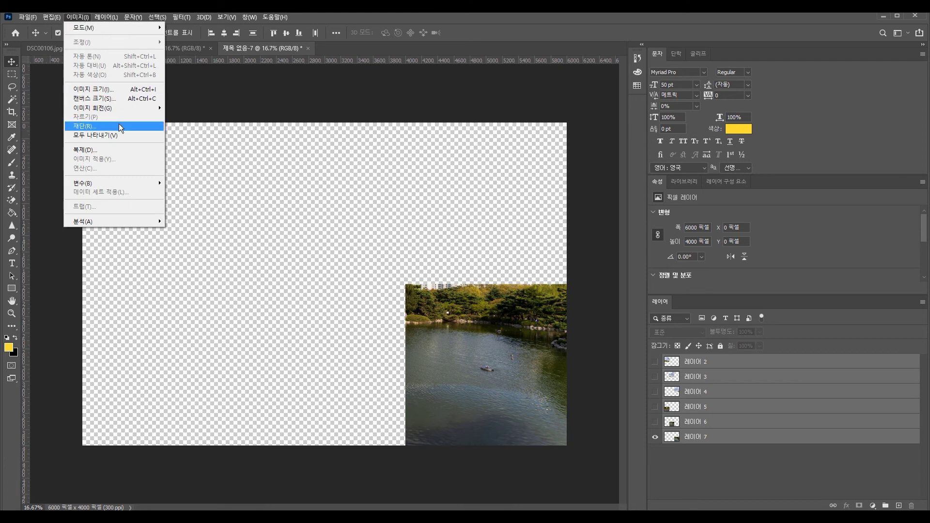
pyautogui.click(118, 126)
pyautogui.click(514, 151)
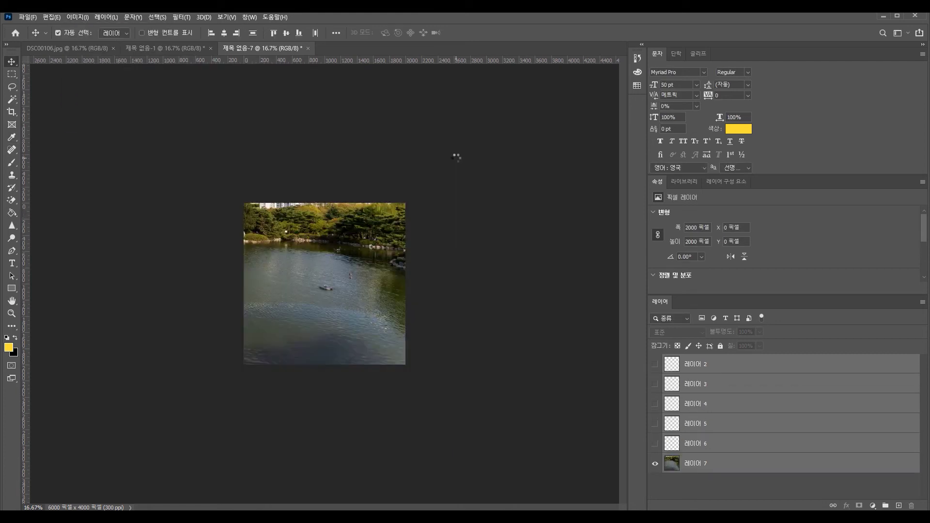
# Export the lower-right tile with Save for Web as a JPEG named 6 in the Instatimeline folder
pyautogui.hotkey('ctrl', 'alt', 'shift', 's')
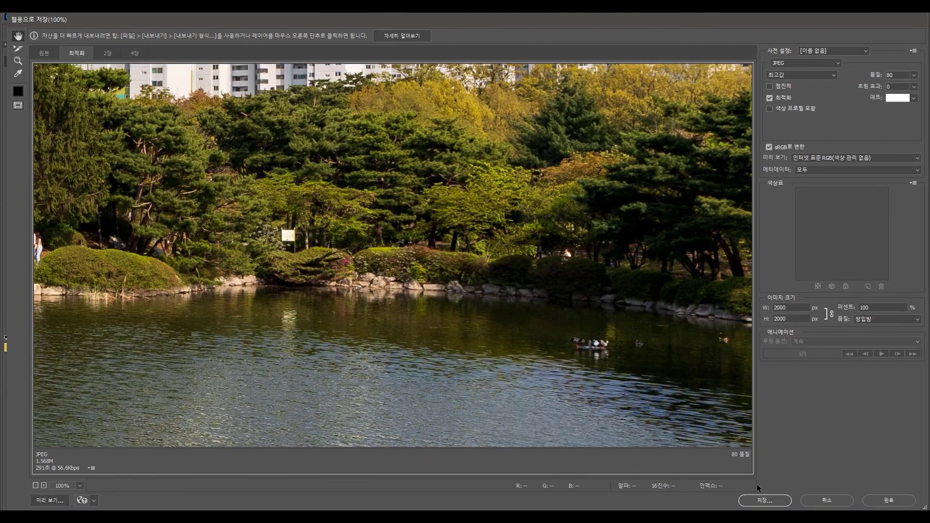
pyautogui.rightClick(583, 364)
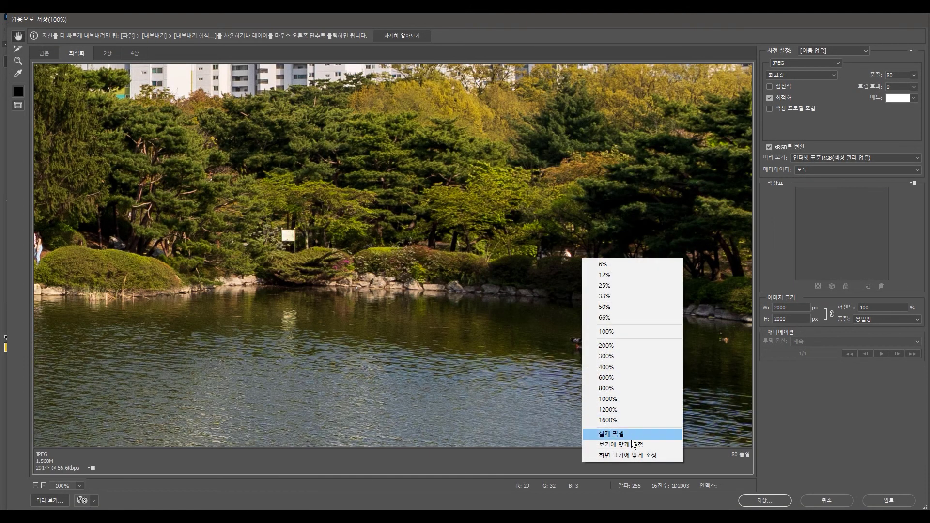
pyautogui.click(601, 444)
pyautogui.click(760, 502)
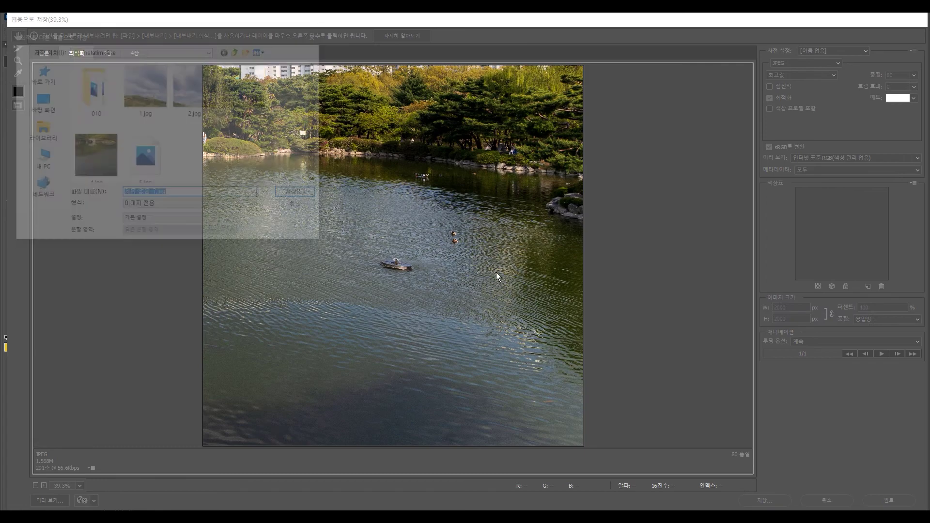
pyautogui.write('6')
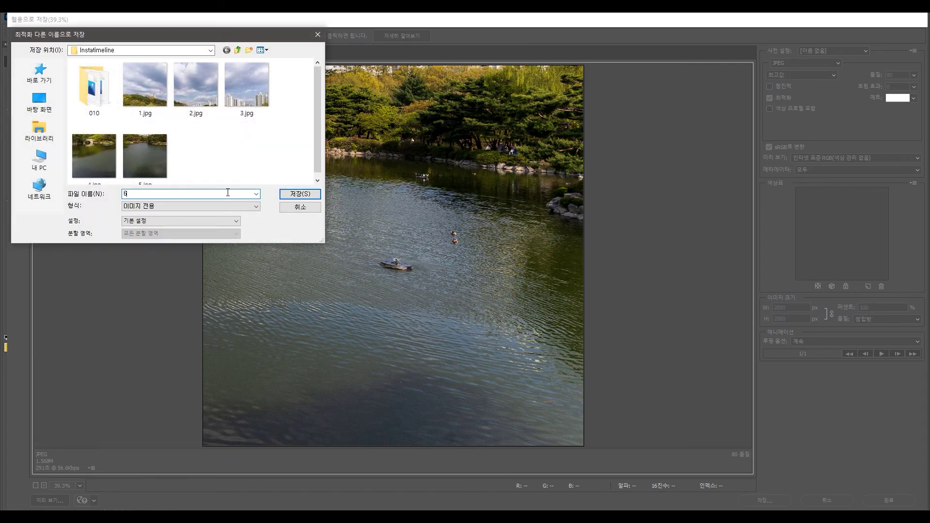
pyautogui.press('Return')
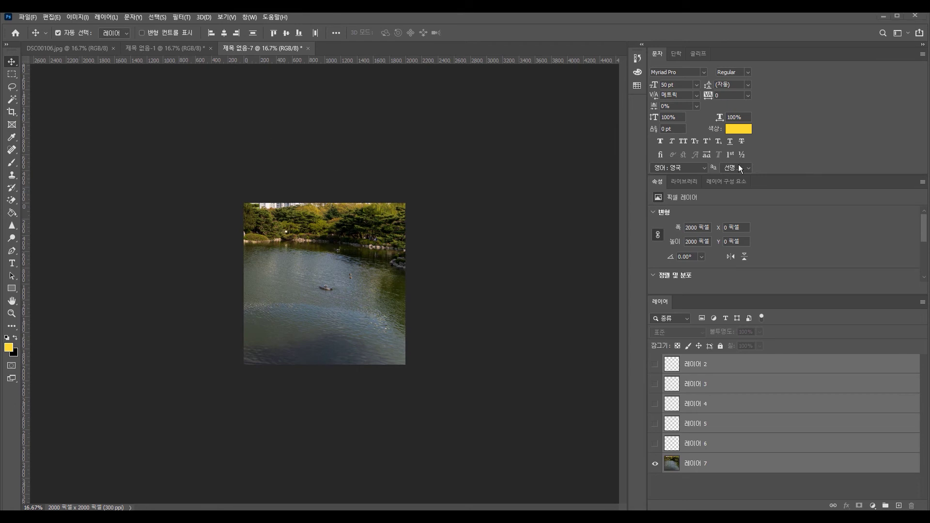
# Switch to the Instatimeline folder in File Explorer and preview the exported tiles 1.jpg through 6.jpg one after another
pyautogui.hotkey('alt', 'Tab')
pyautogui.moveTo(264, 76); pyautogui.dragTo(243, 75)
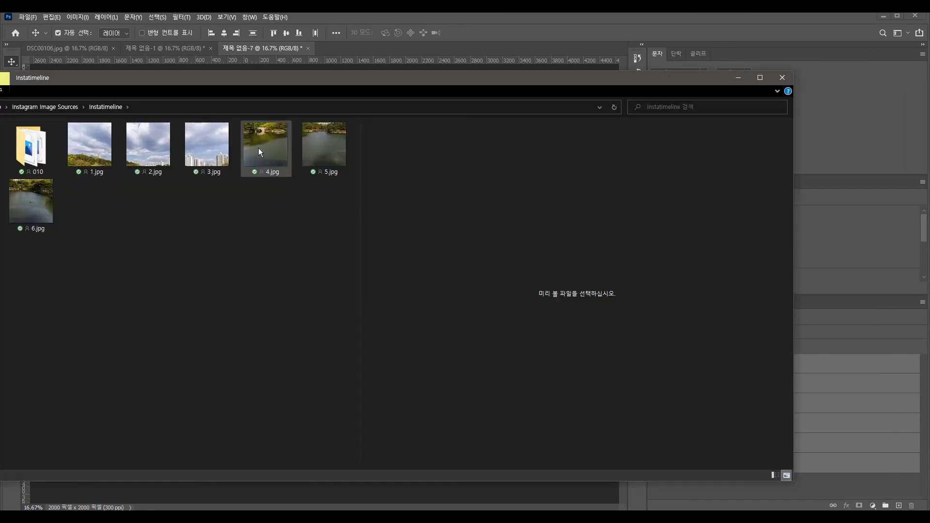
pyautogui.click(89, 145)
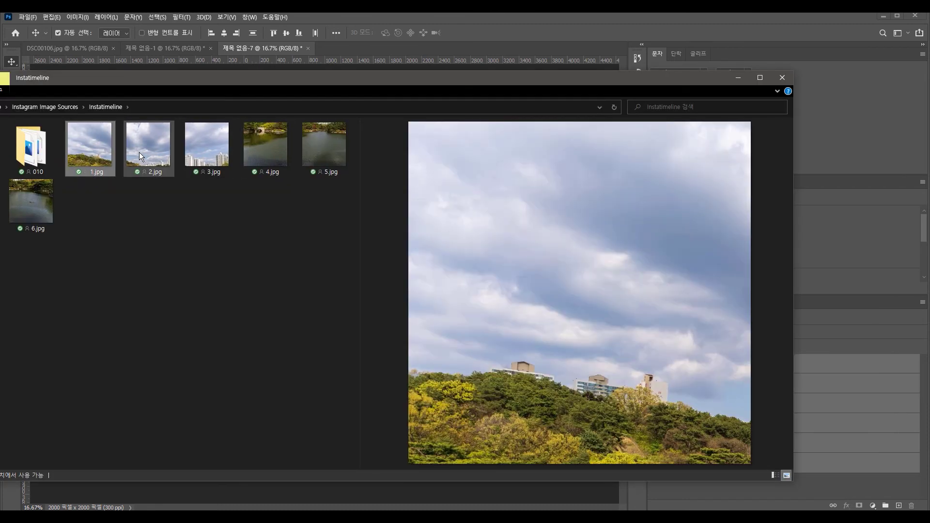
pyautogui.click(138, 152)
pyautogui.click(200, 155)
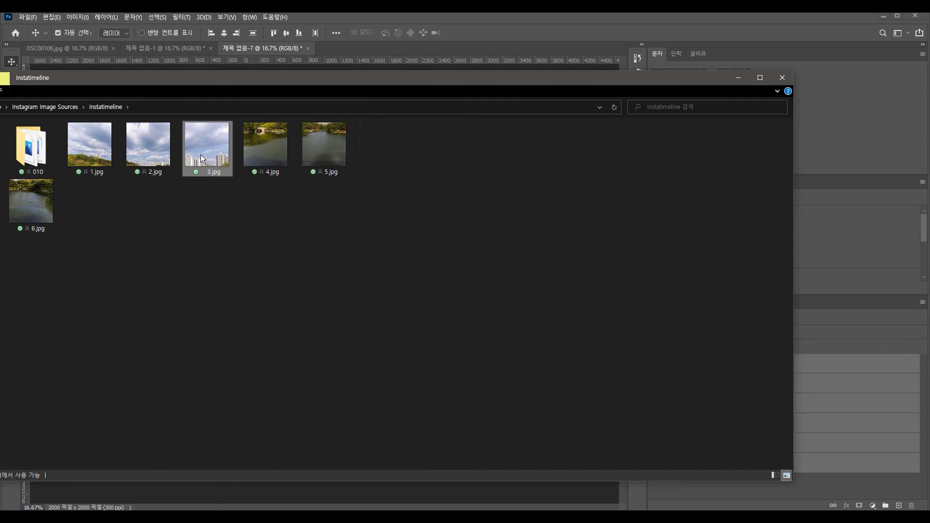
pyautogui.click(257, 153)
pyautogui.click(316, 154)
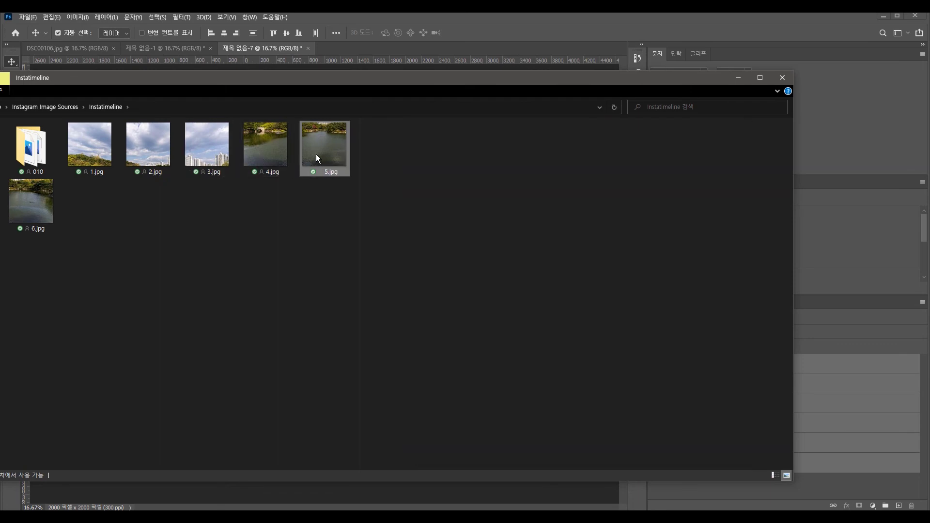
pyautogui.click(32, 205)
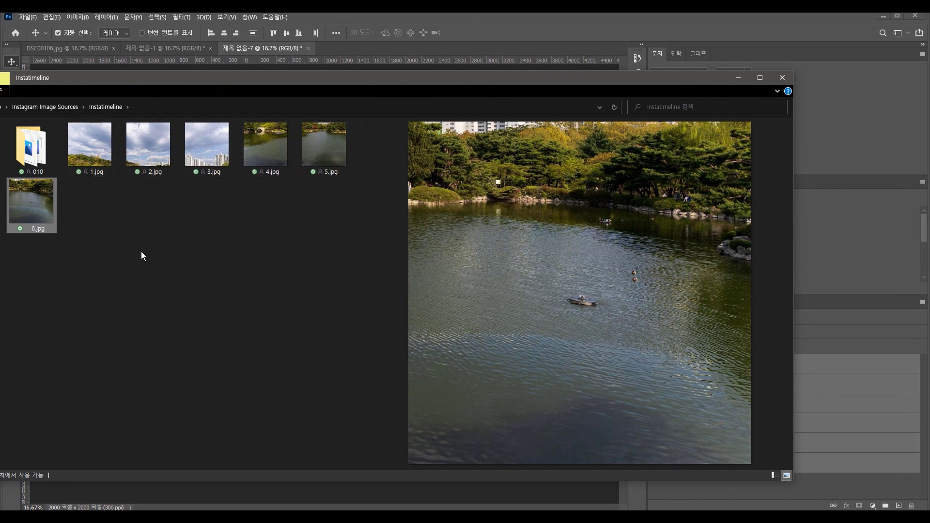
# Switch to the Instagram profile in the browser and examine how the six-tile sheep pasture photo is laid out across two grid rows
pyautogui.hotkey('alt', 'Tab')
pyautogui.scroll(-1, 732, 227)
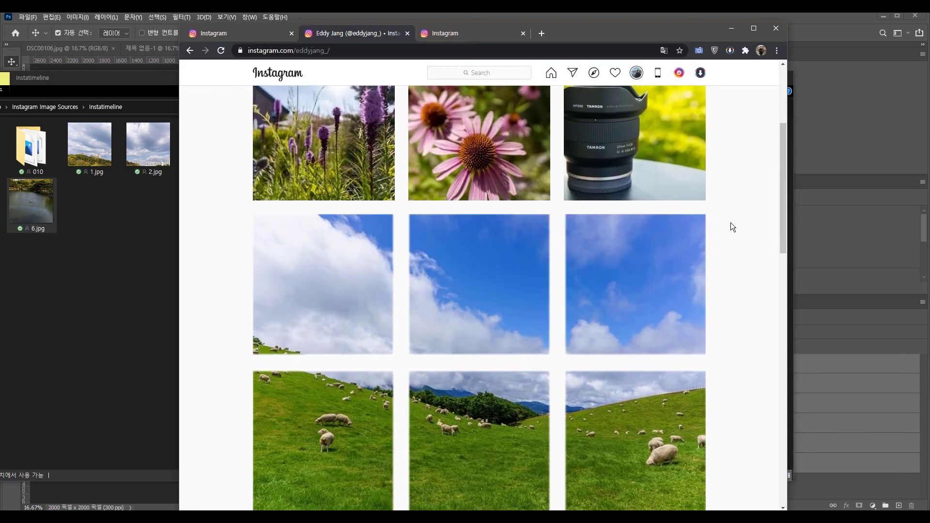
pyautogui.scroll(-2, 732, 227)
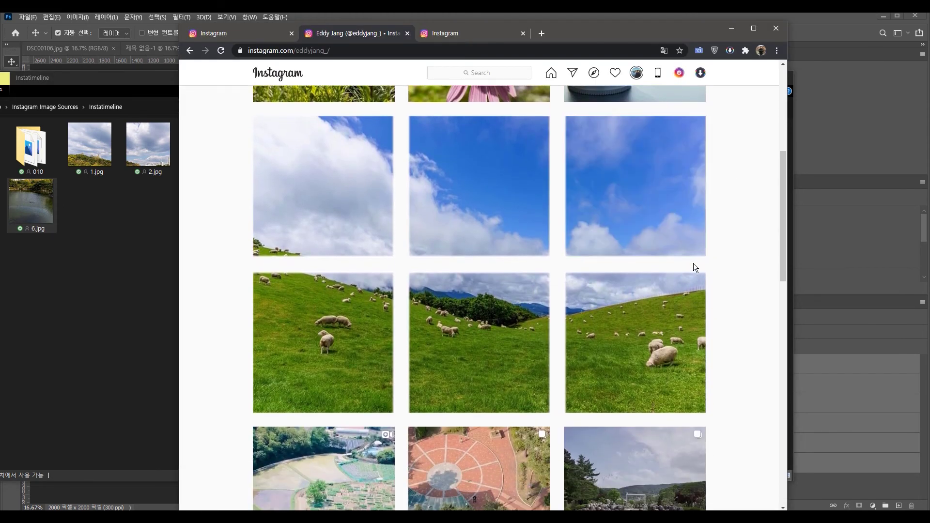
pyautogui.moveTo(650, 316)
pyautogui.moveTo(780, 172); pyautogui.dragTo(780, 155)
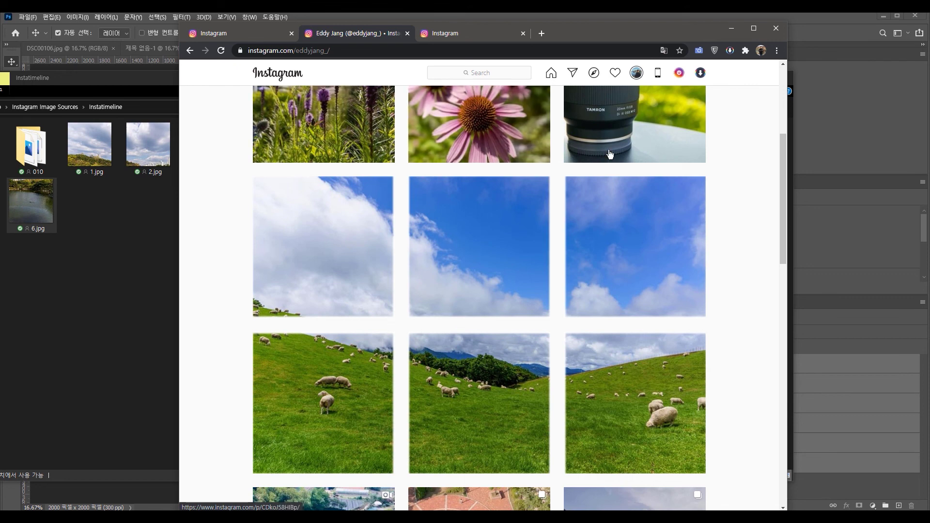
pyautogui.scroll(-1, 744, 203)
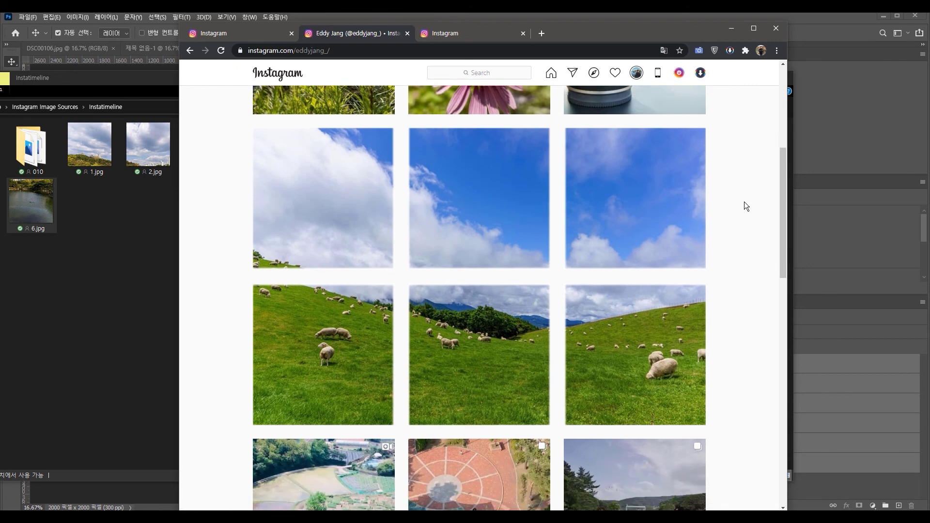